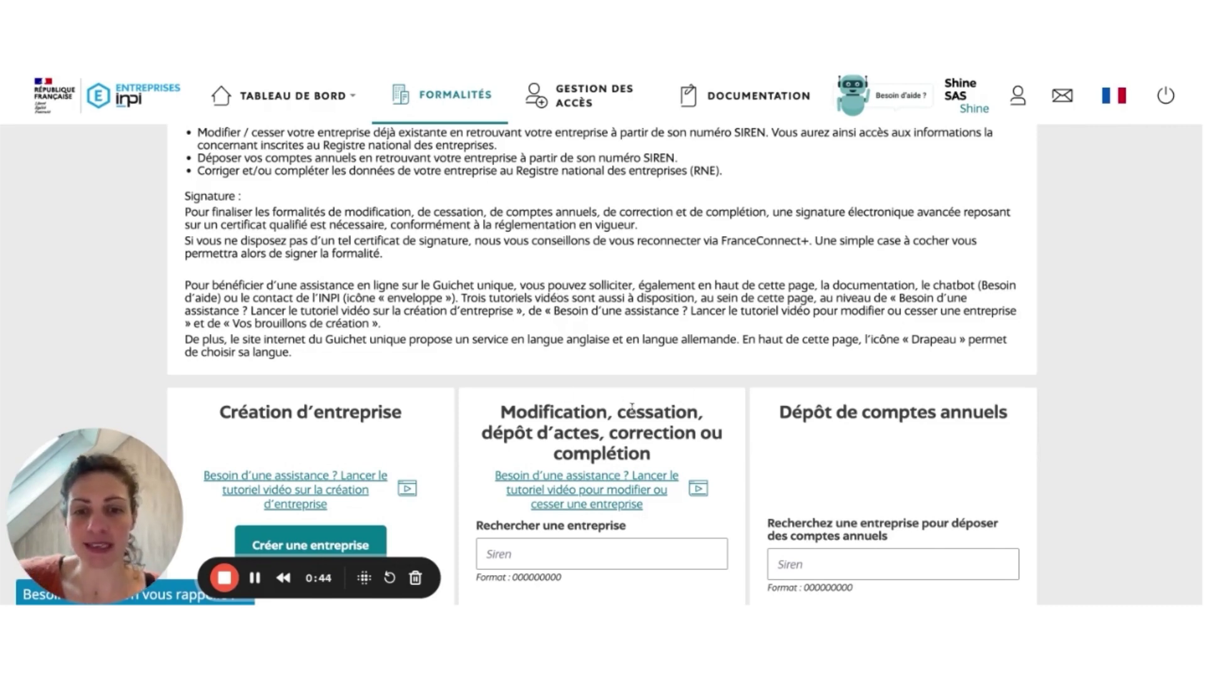
Step: Search the company by its pasted SIREN number and open the matching company's information page
scroll(631, 407, down, 1)
click(581, 468)
key(ctrl+v)
scroll(631, 292, down, 1)
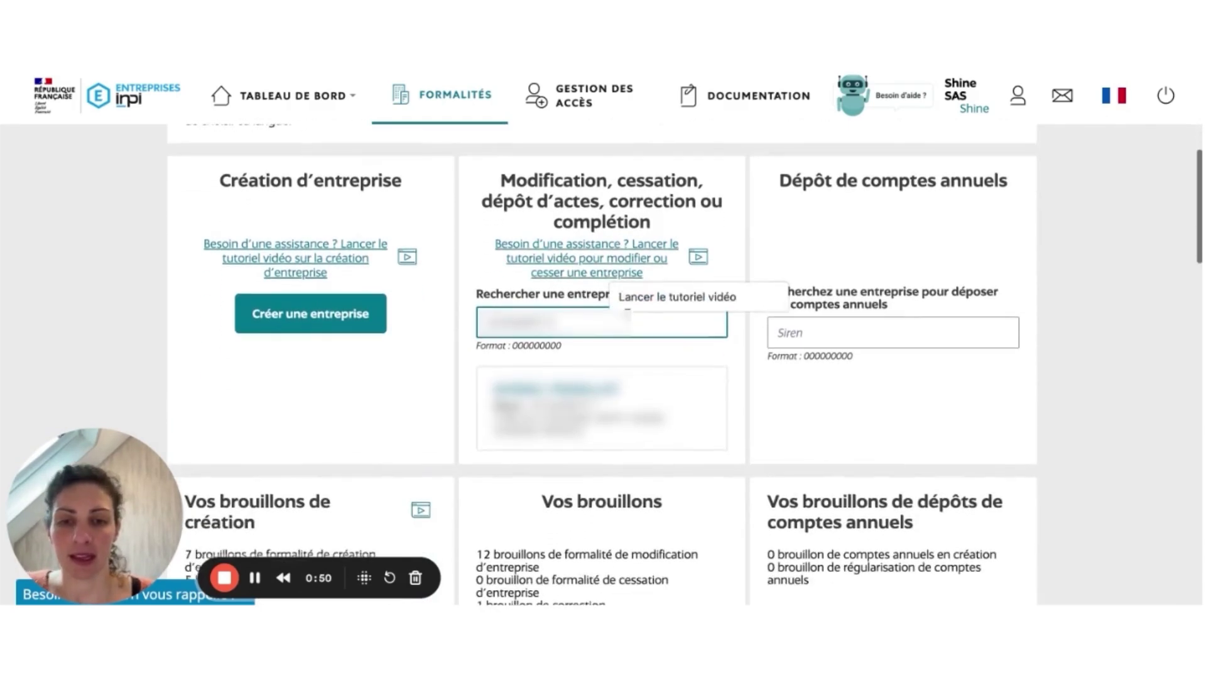
click(594, 422)
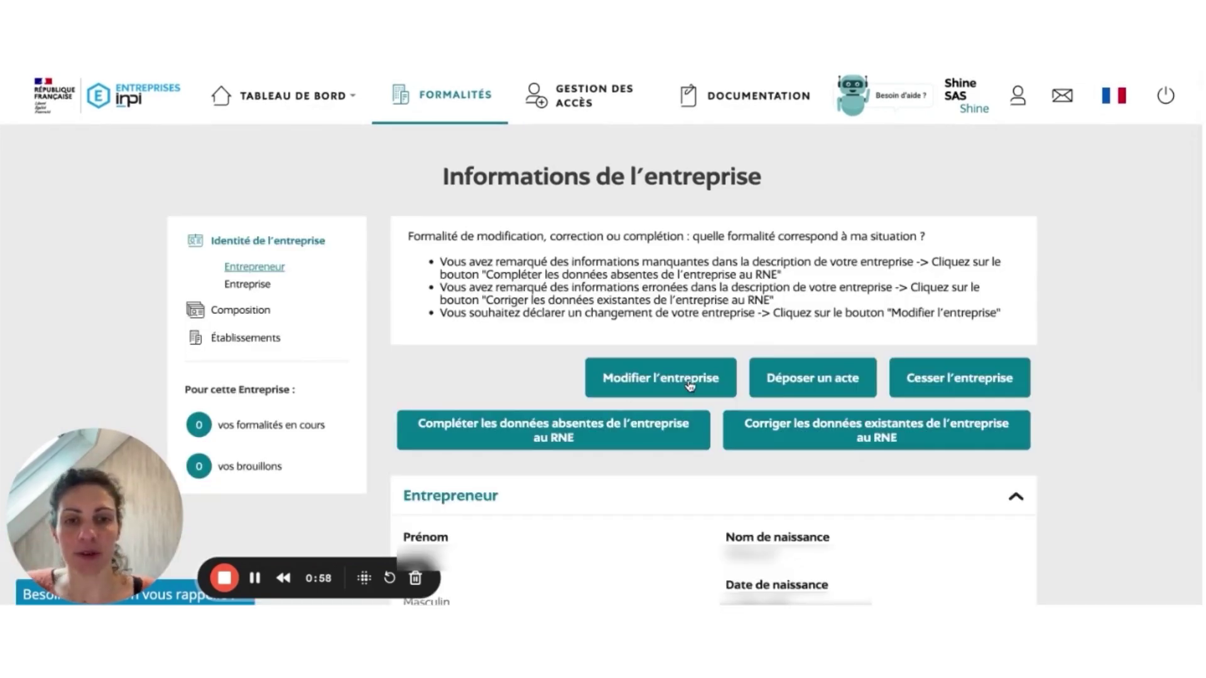
Step: Start a new modification formality for the company with 'Modifier l'entreprise'
click(690, 386)
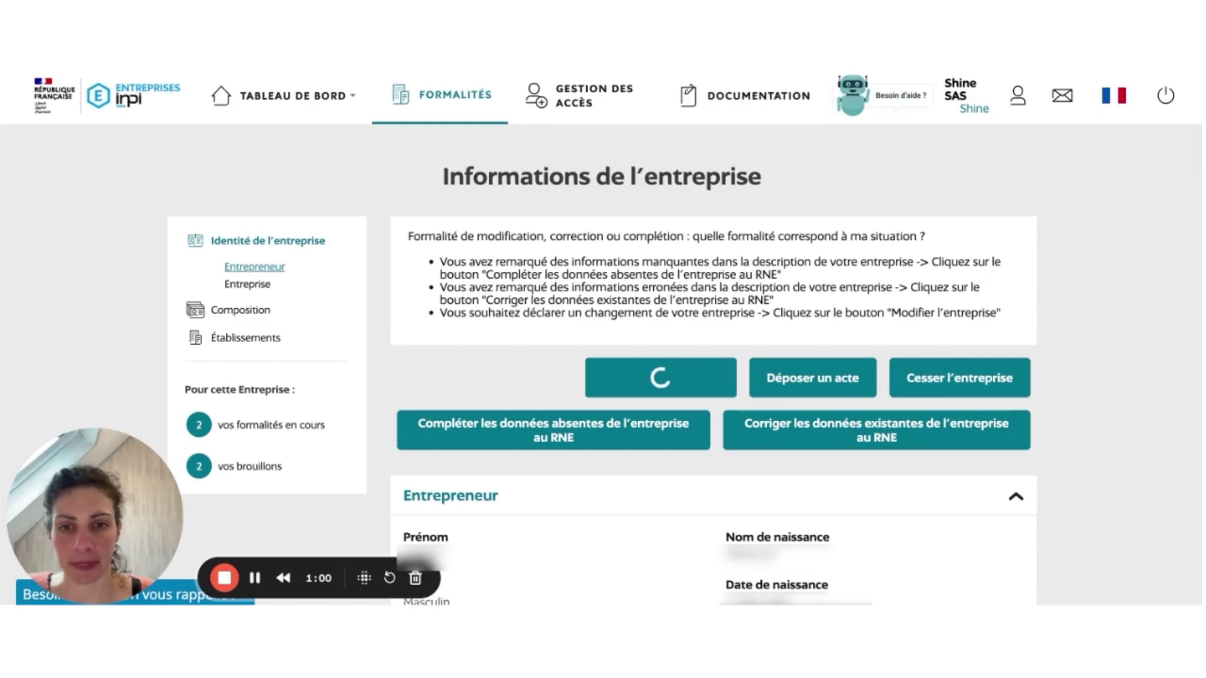
scroll(686, 345, down, 2)
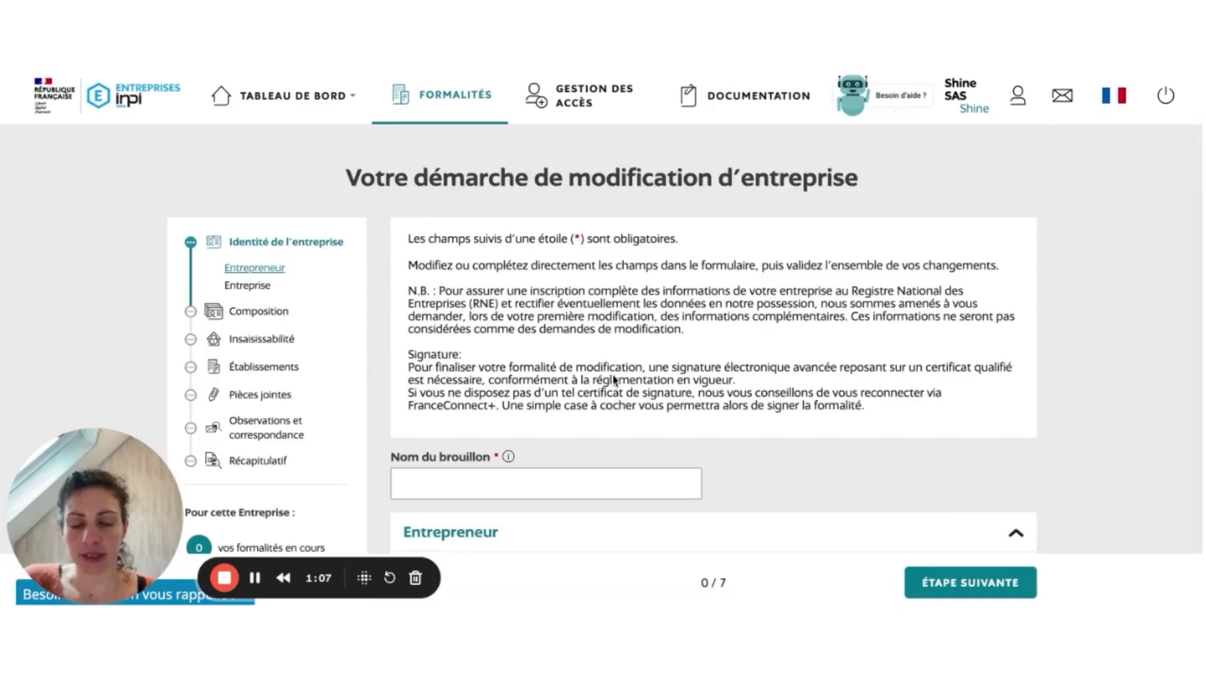
Step: Name the draft 'Modif adresse perso' and scroll down to the entrepreneur's address section
scroll(463, 485, down, 2)
click(467, 337)
text(Modif)
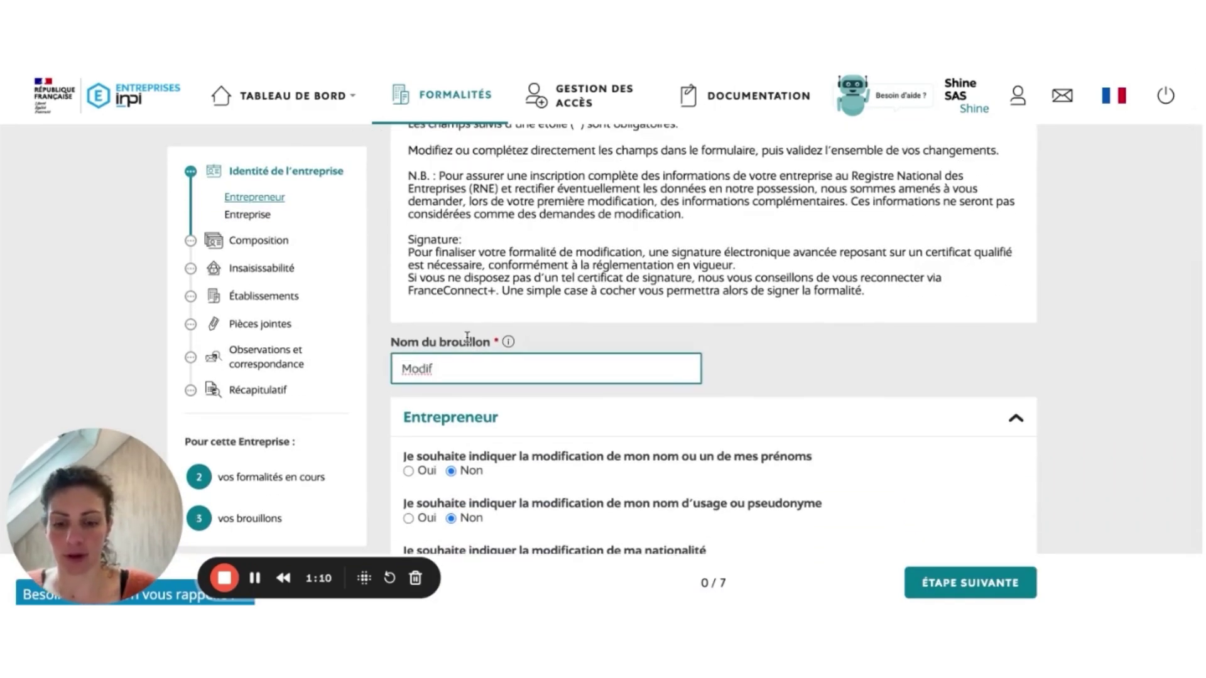
text( adresse)
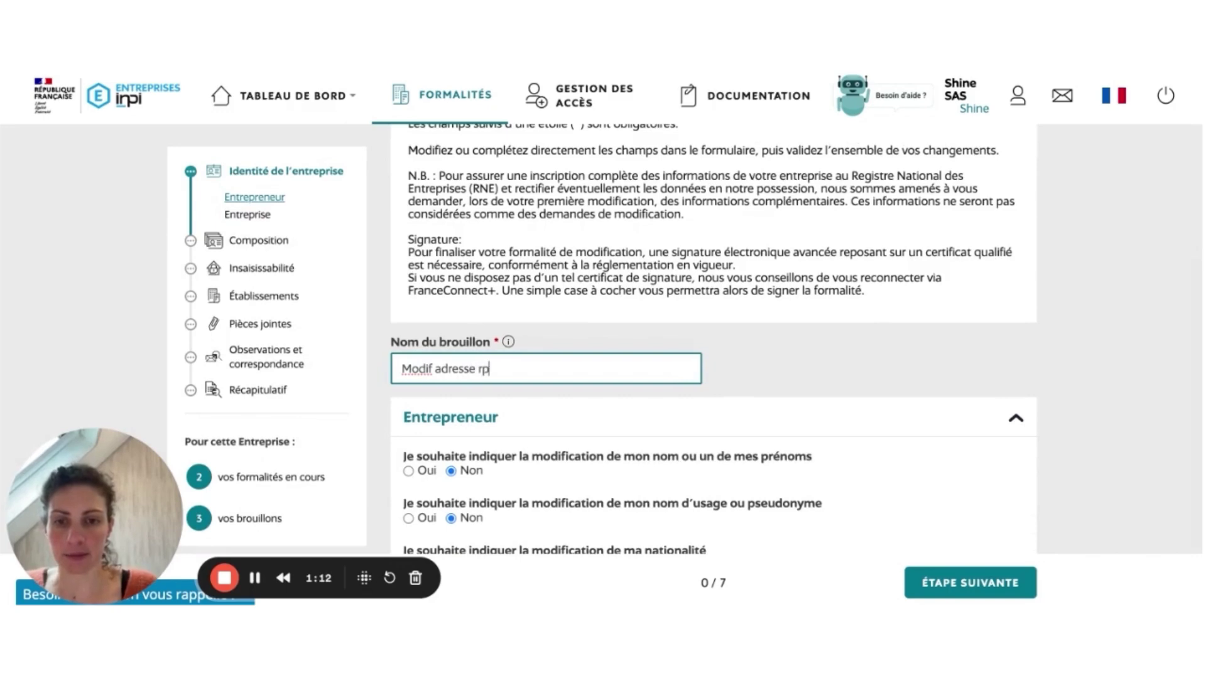
text( perso)
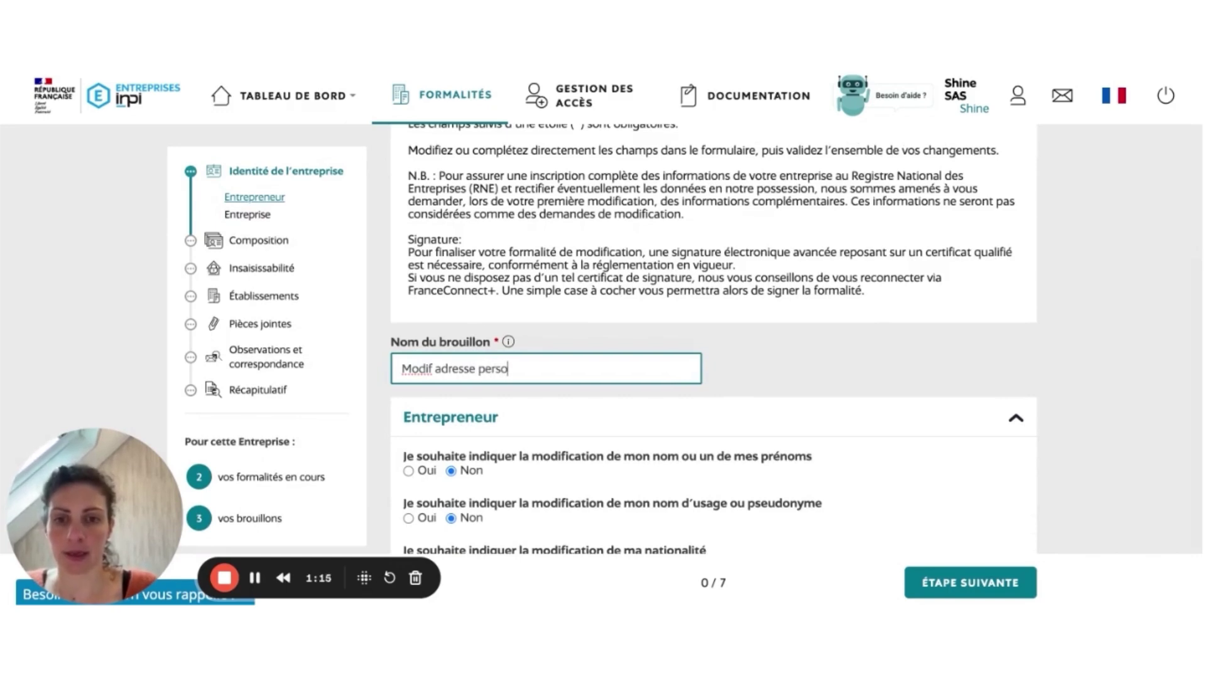
scroll(508, 325, down, 3)
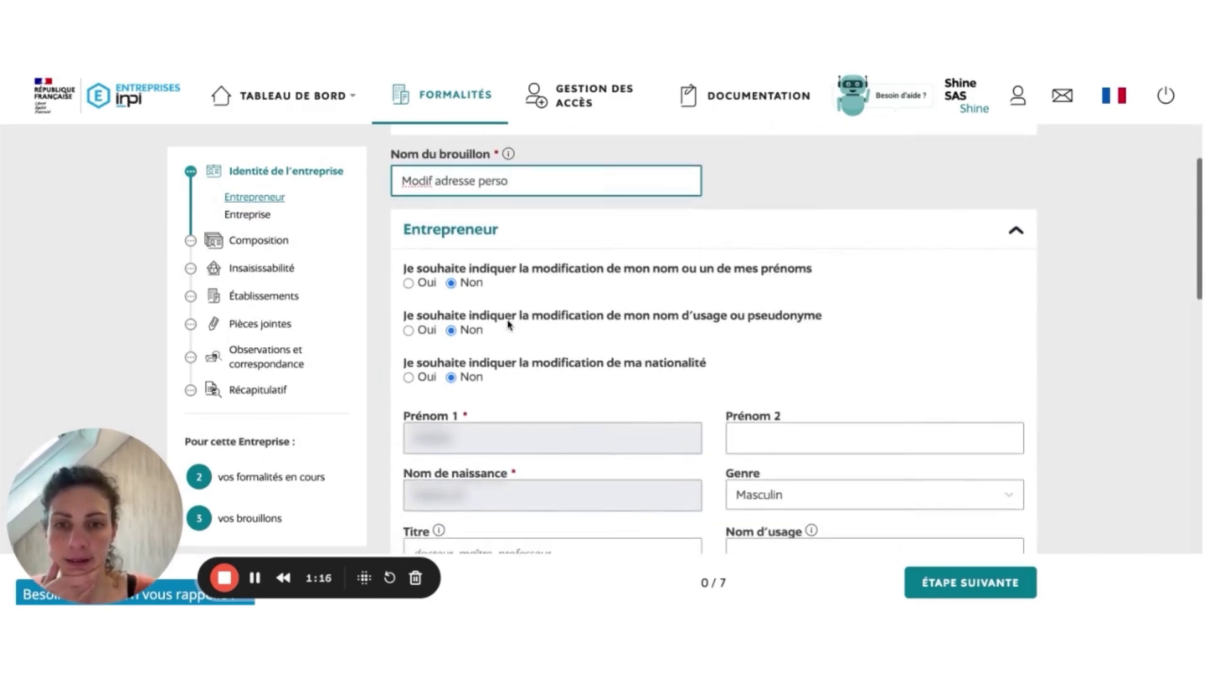
scroll(509, 325, down, 2)
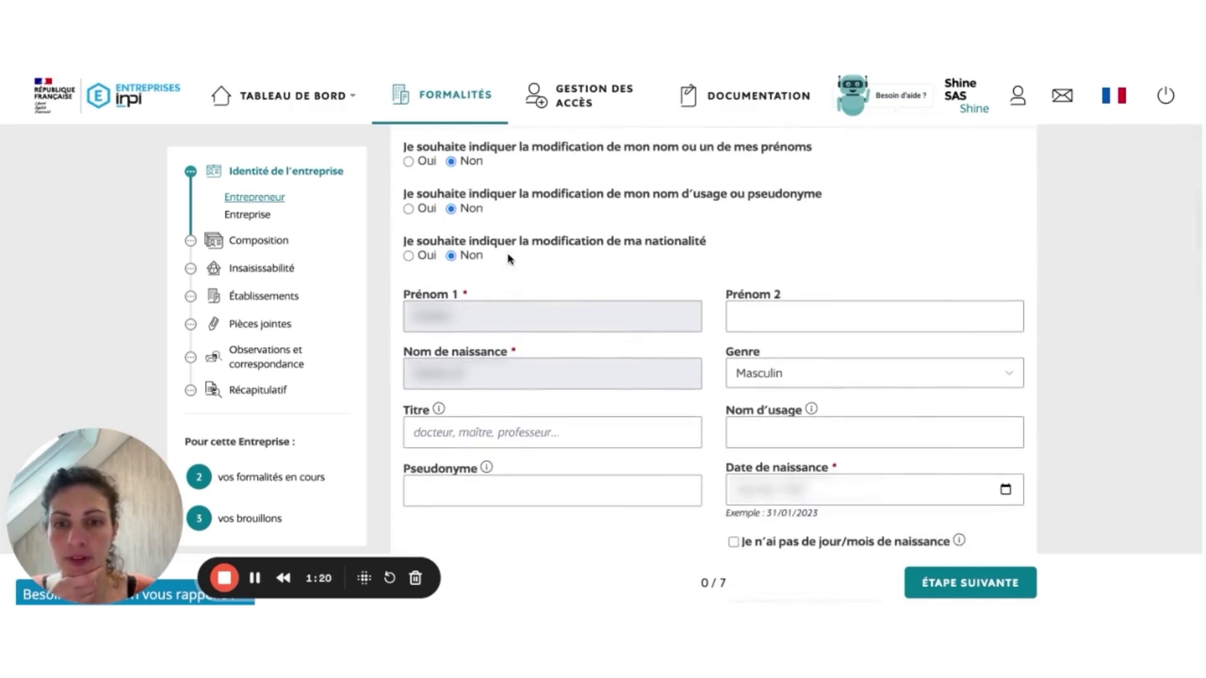
scroll(651, 407, down, 1)
scroll(651, 407, down, 1)
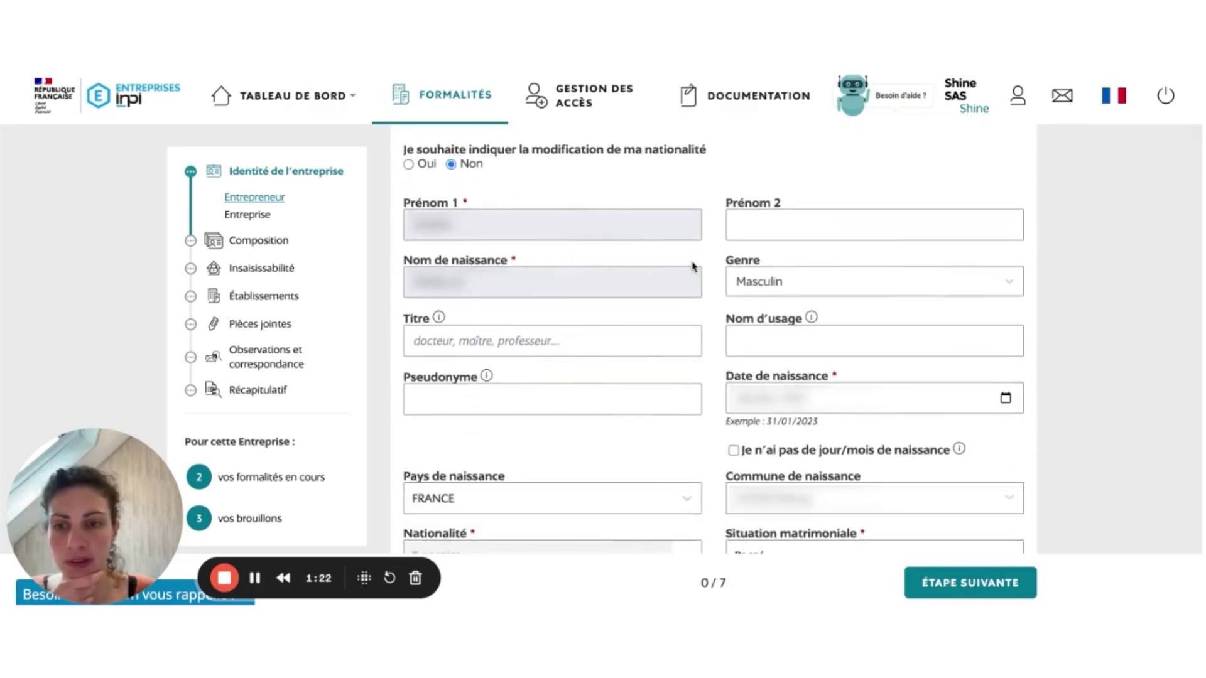
scroll(693, 268, down, 2)
scroll(694, 267, down, 5)
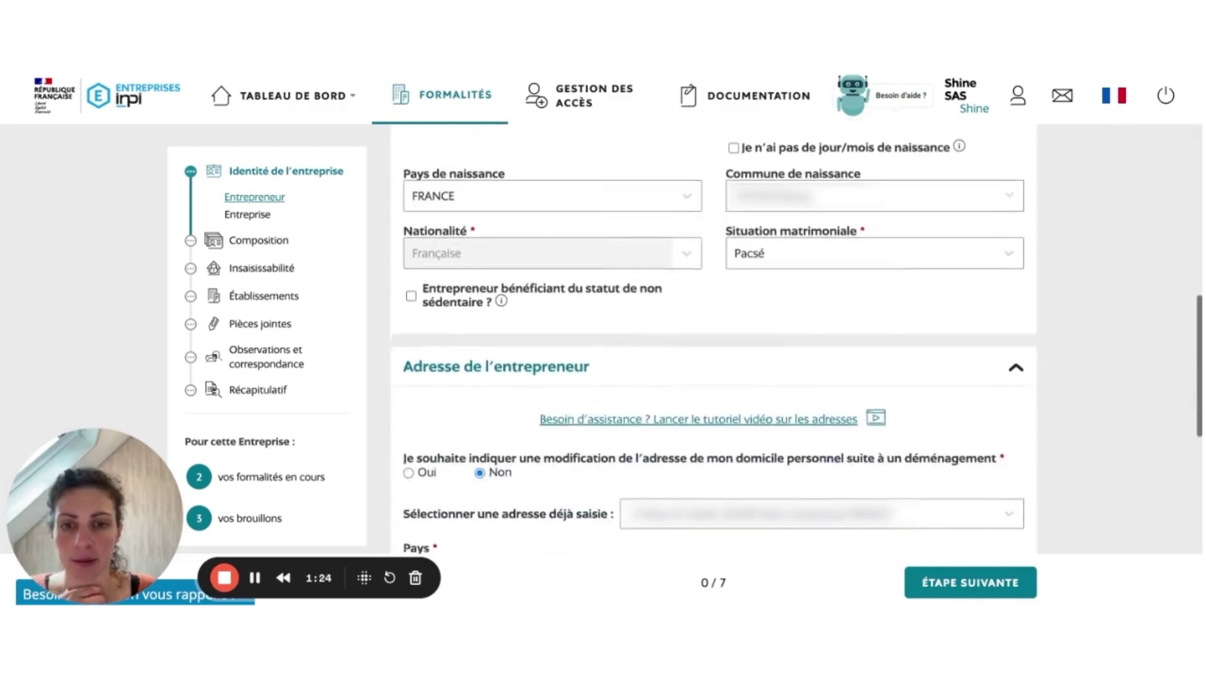
scroll(797, 337, down, 1)
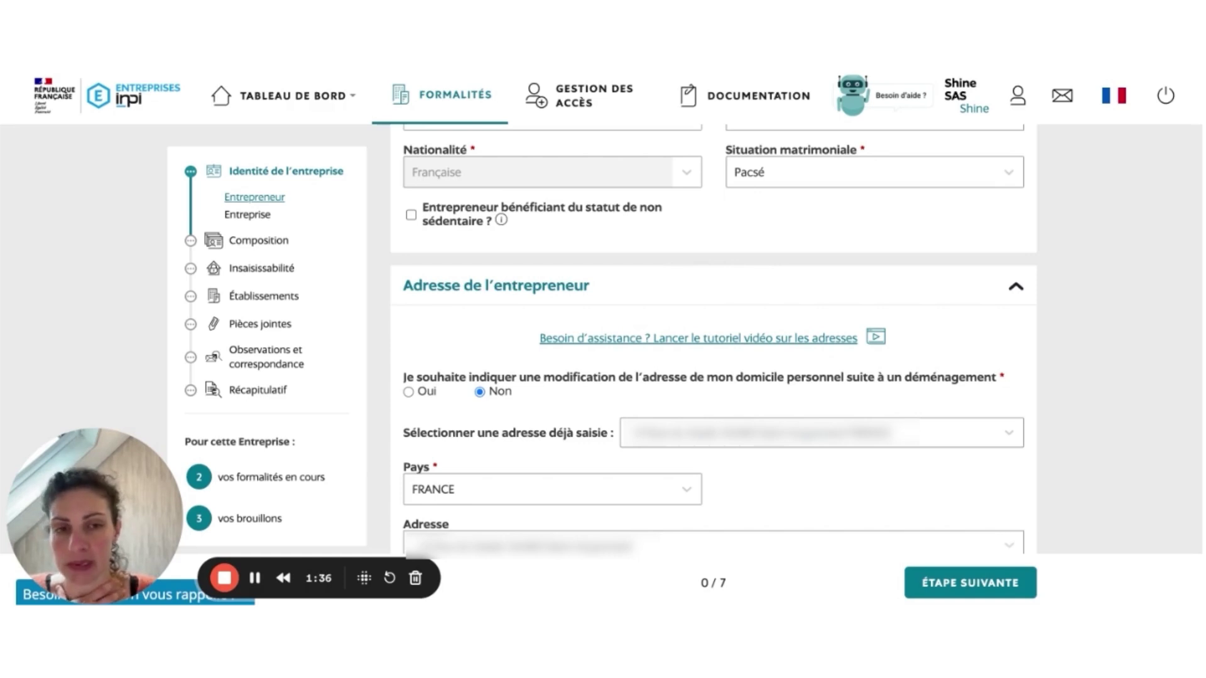
Step: Answer Oui to the entrepreneur's home address change following a move
scroll(601, 272, down, 2)
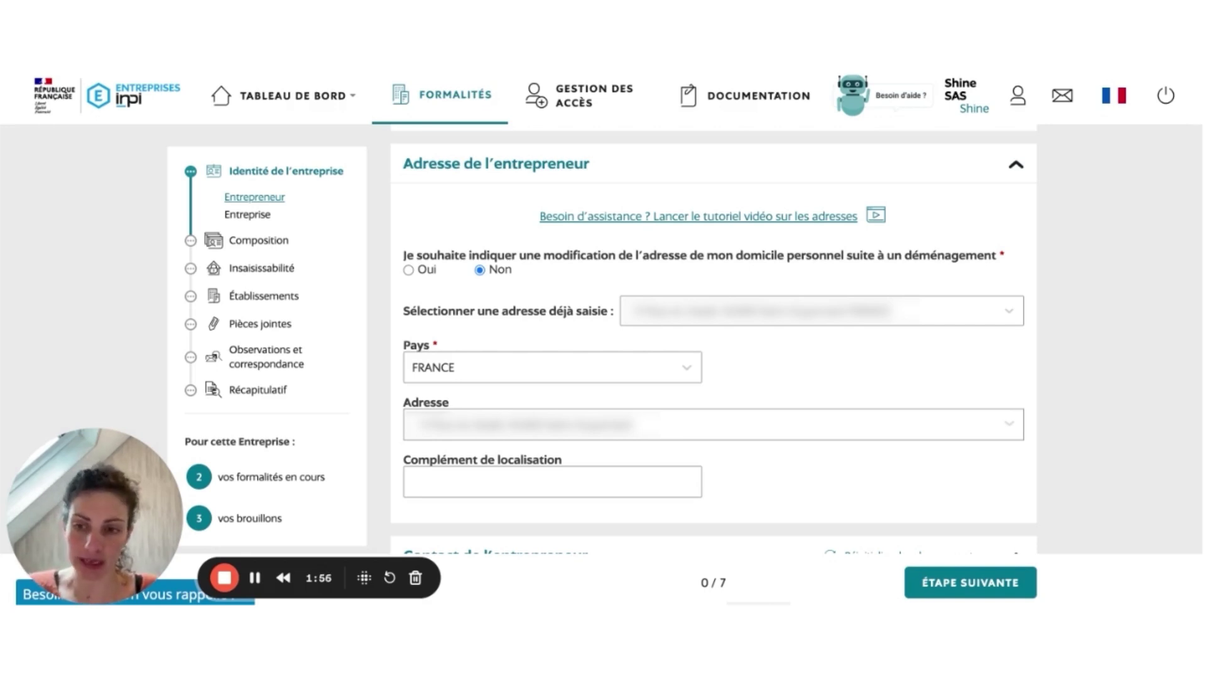
click(410, 271)
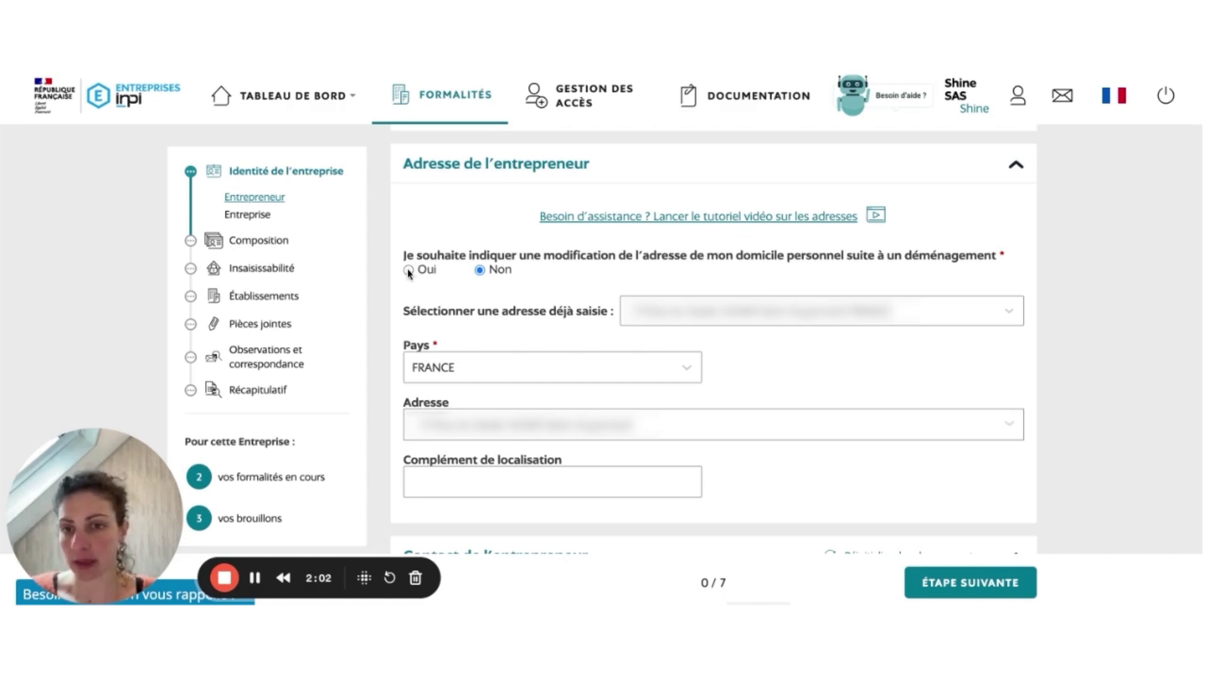
scroll(558, 291, down, 1)
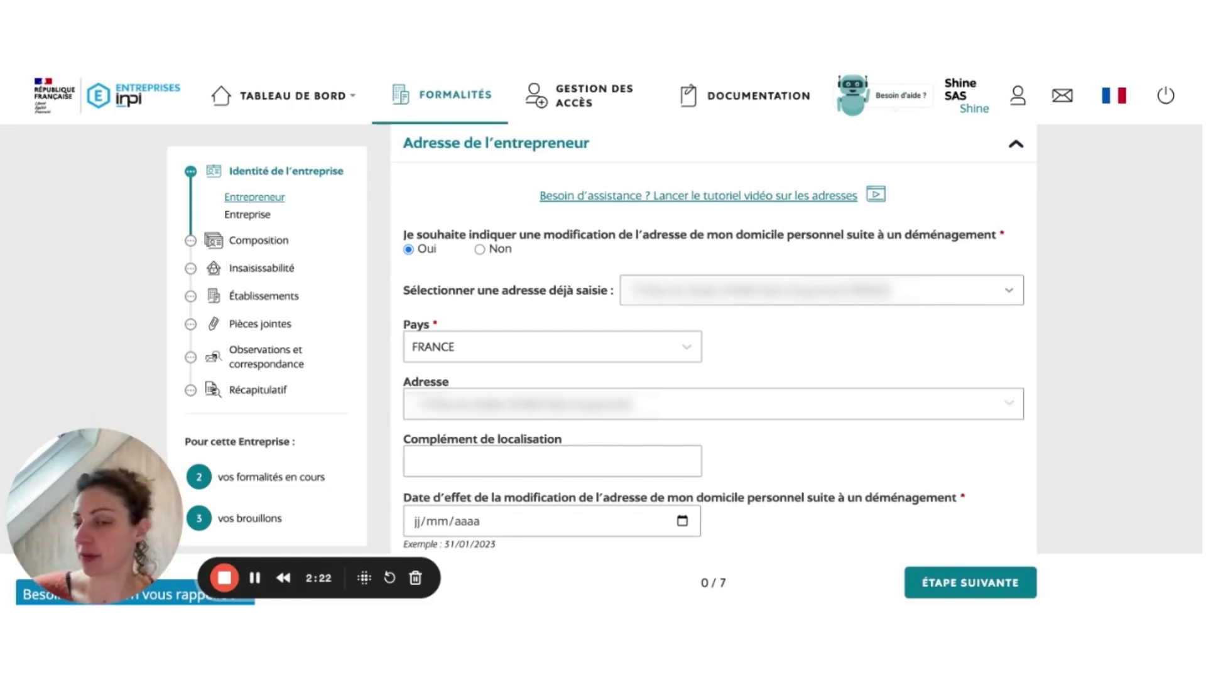
scroll(713, 340, down, 1)
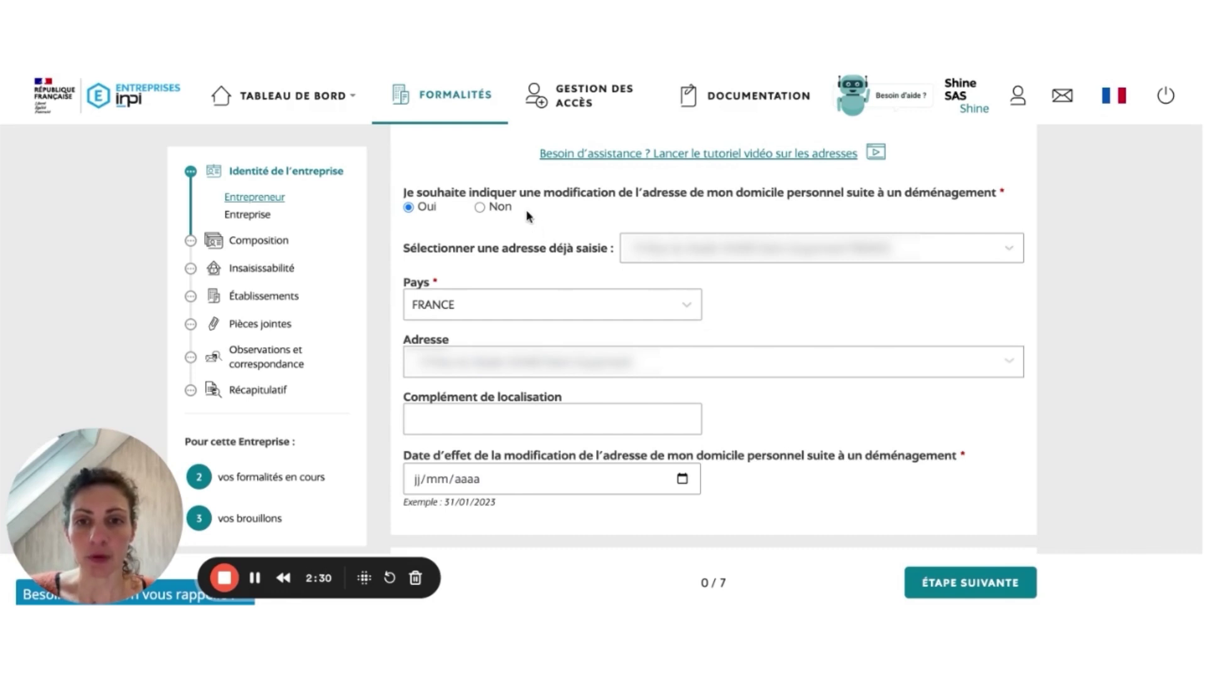
Step: Clear the preselected saved address and set the country to FRANCE
click(679, 248)
click(678, 237)
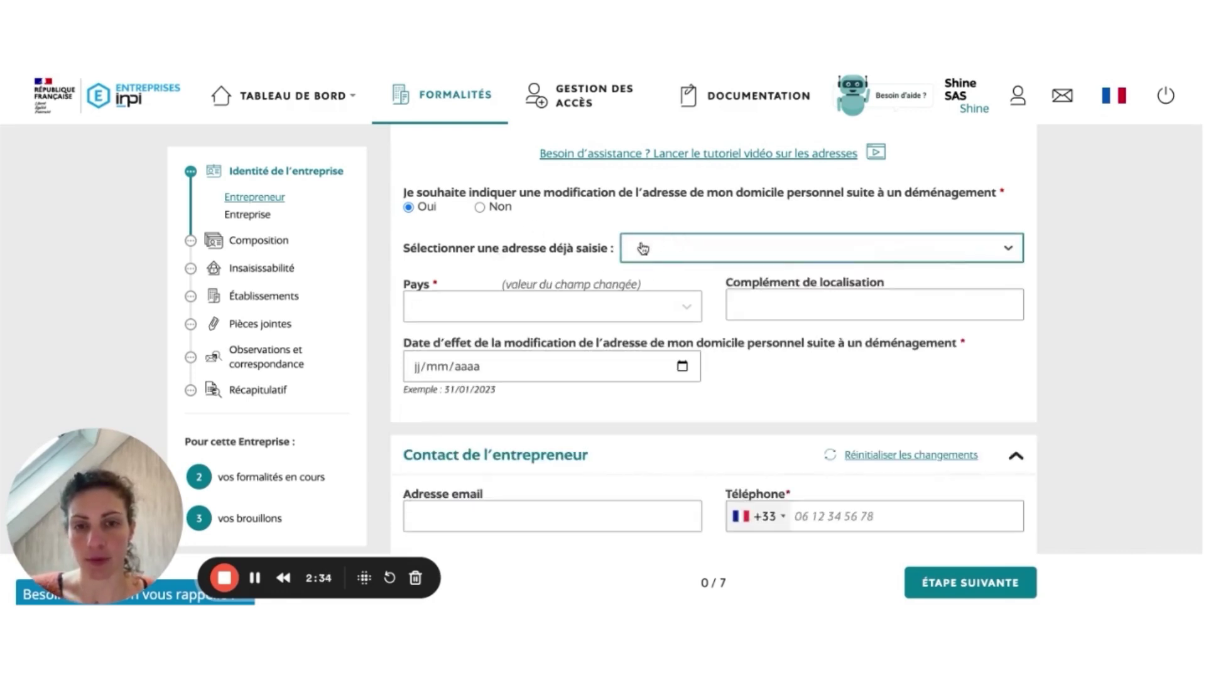
click(443, 314)
text(france)
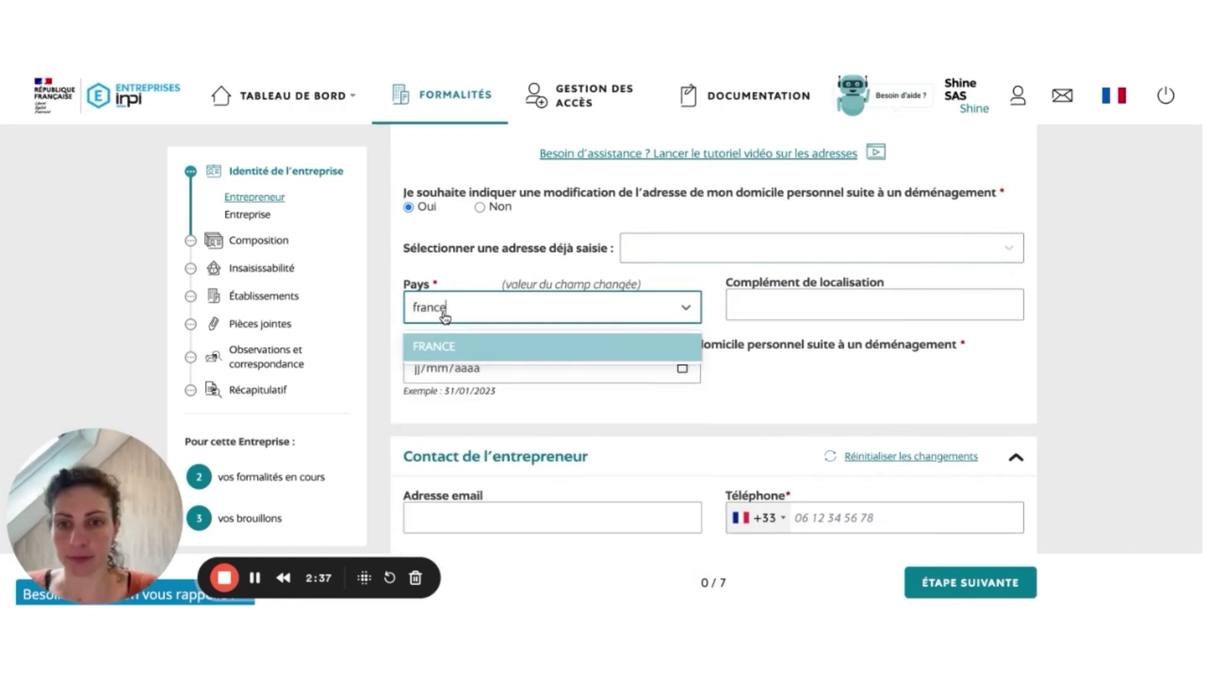
key(Return)
Step: Select the new home address from the suggestions and enter effective date 01/01/2023
click(450, 361)
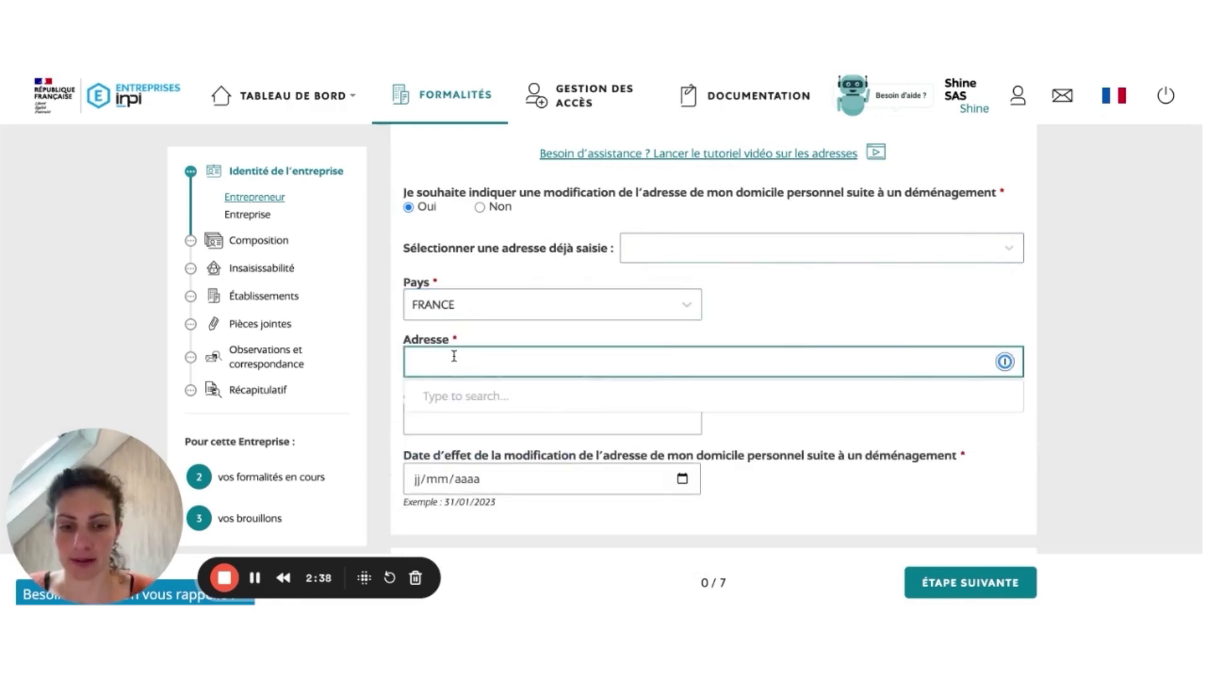
text(...)
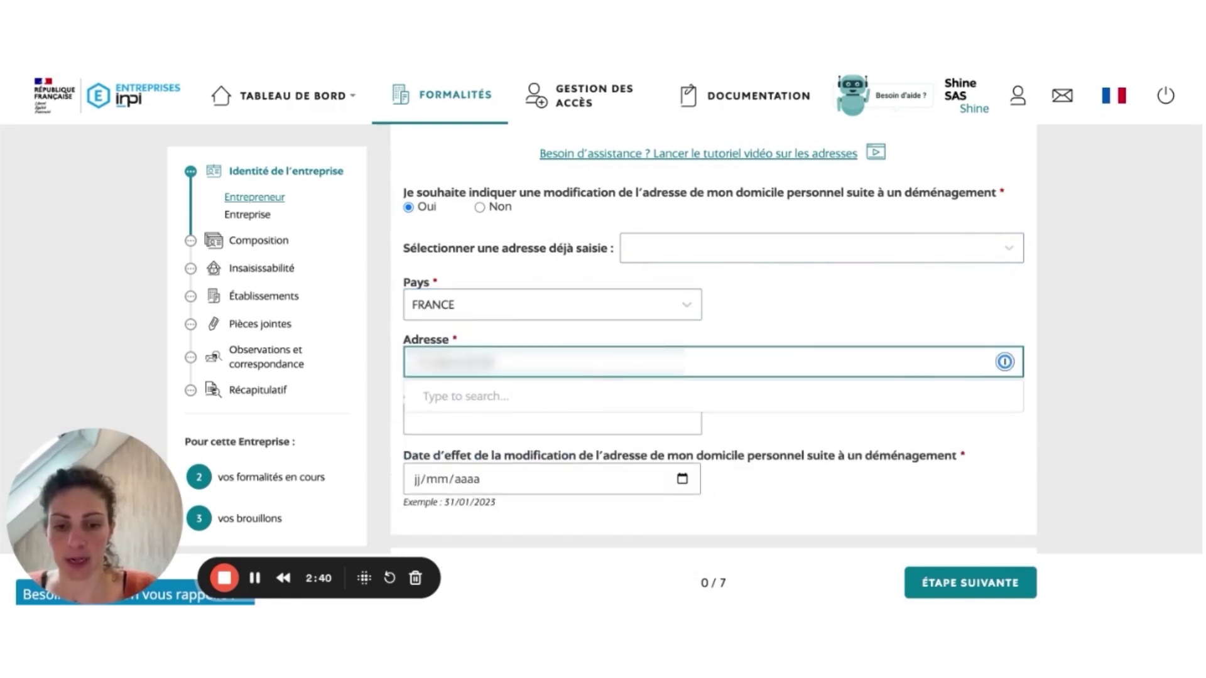
text(...)
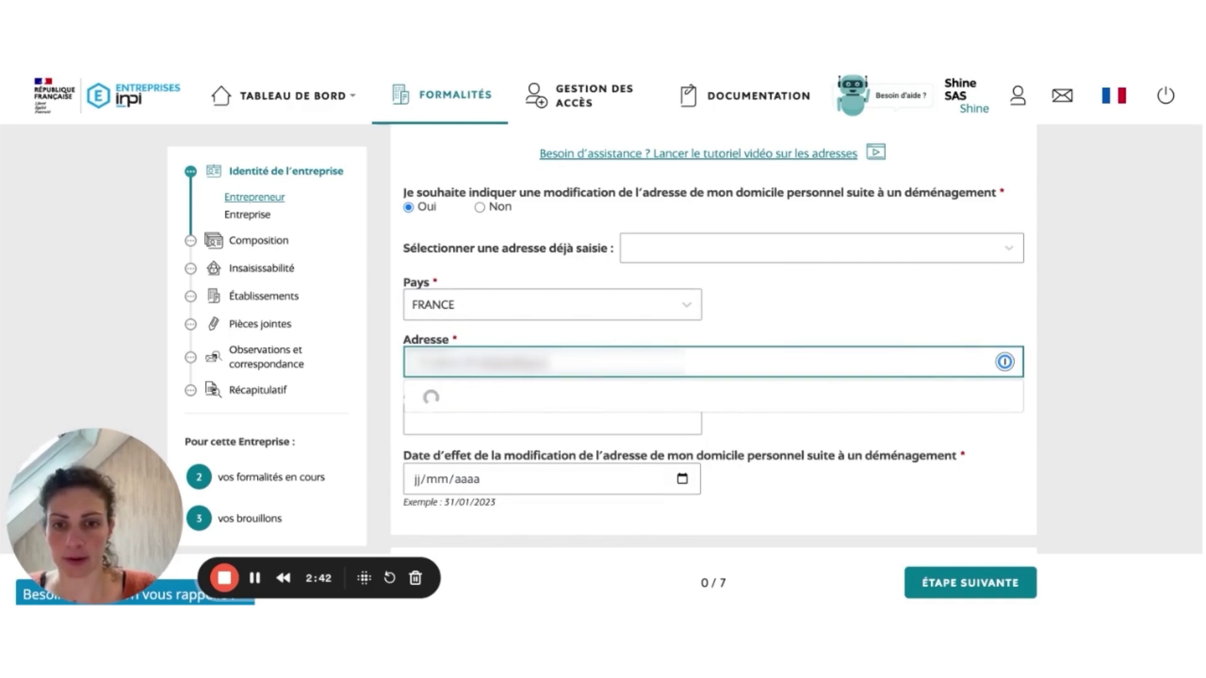
text(...)
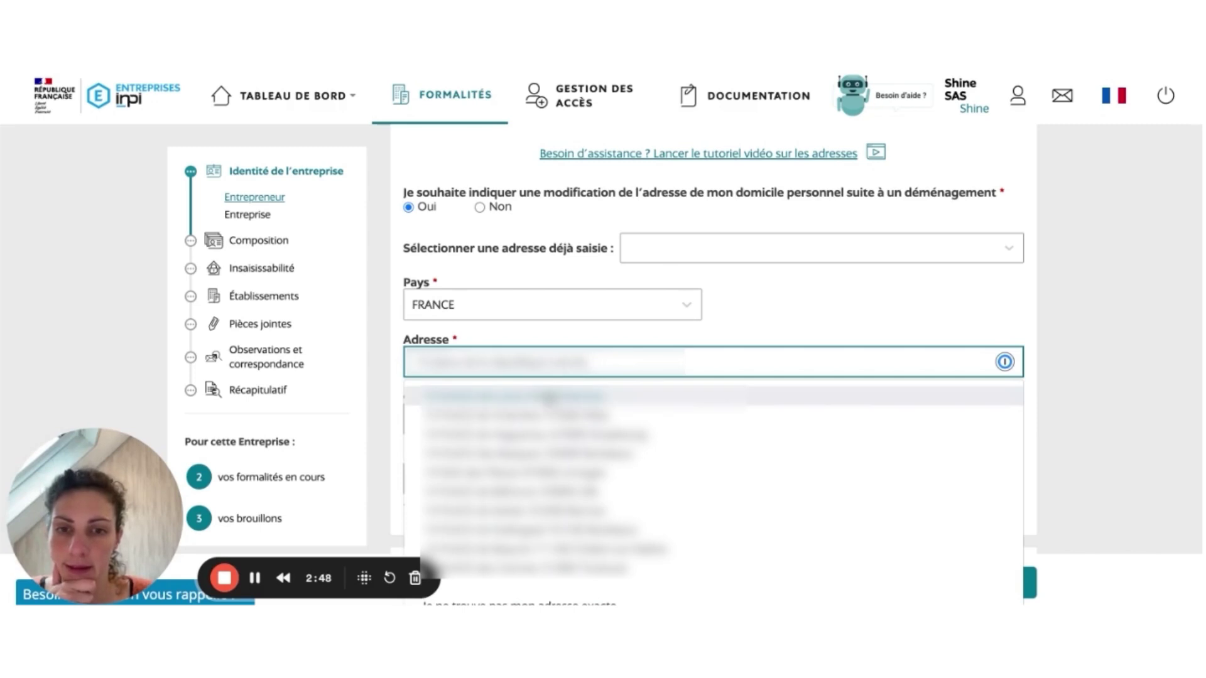
text(s)
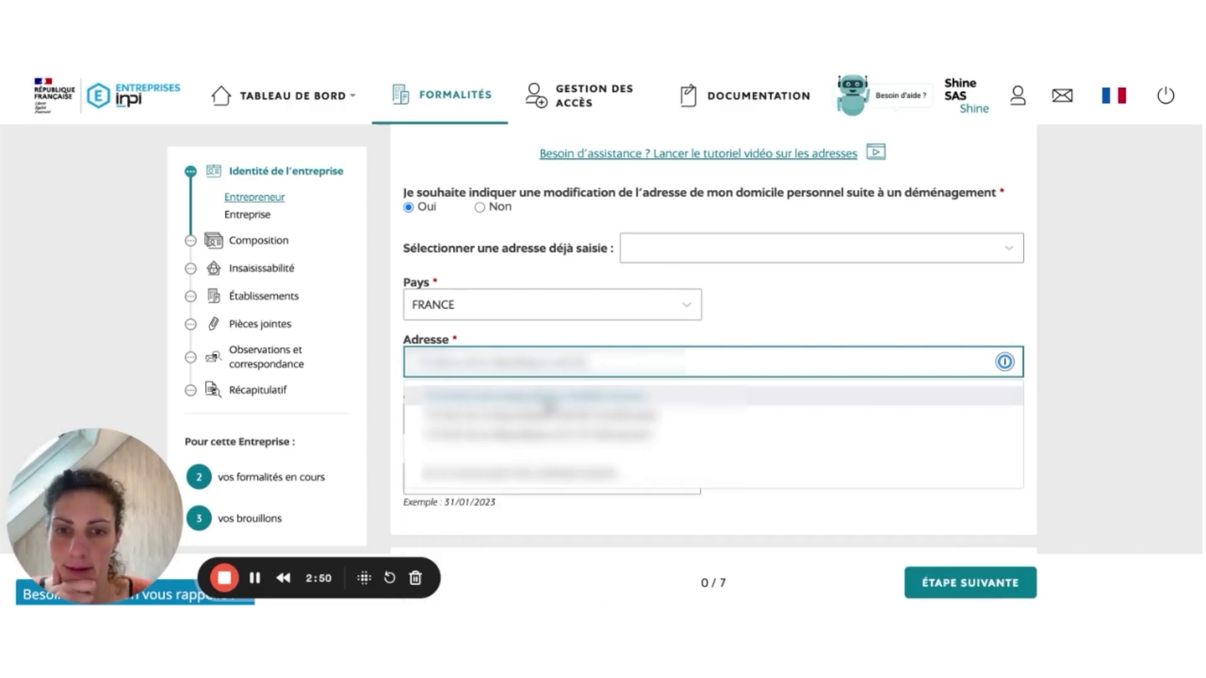
click(548, 395)
scroll(597, 347, down, 3)
click(415, 395)
text(01012023)
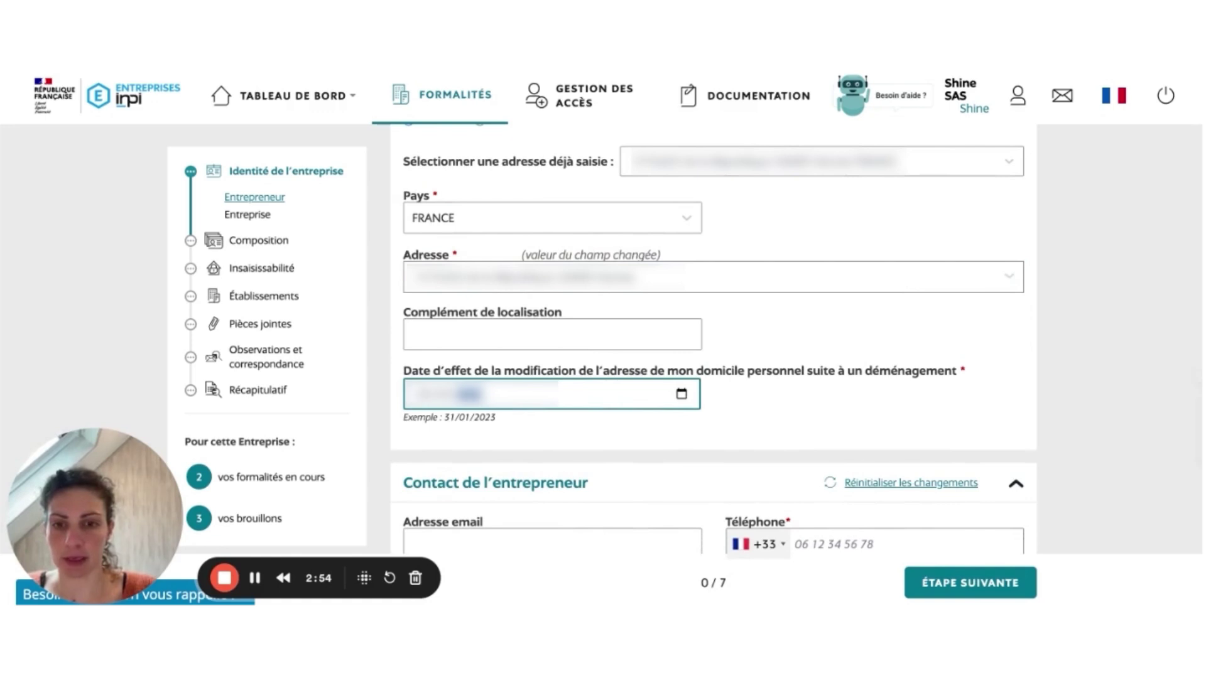
Step: Fill in the entrepreneur's contact e-mail address and telephone number
scroll(527, 386, down, 3)
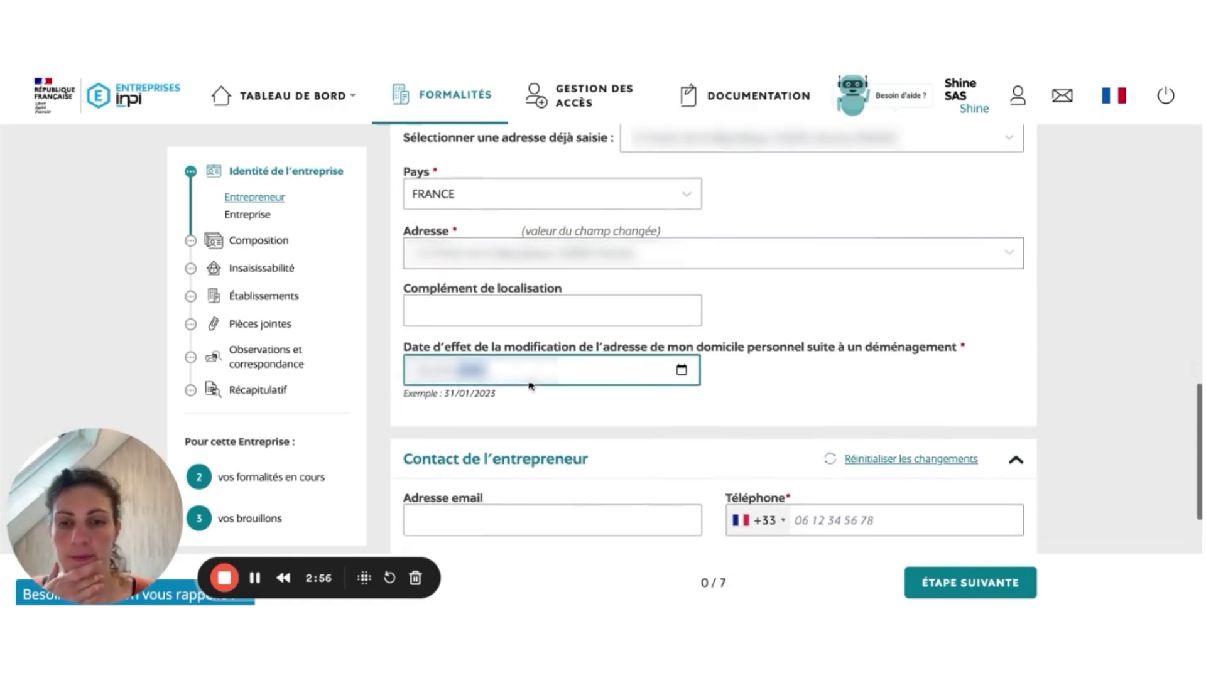
click(507, 414)
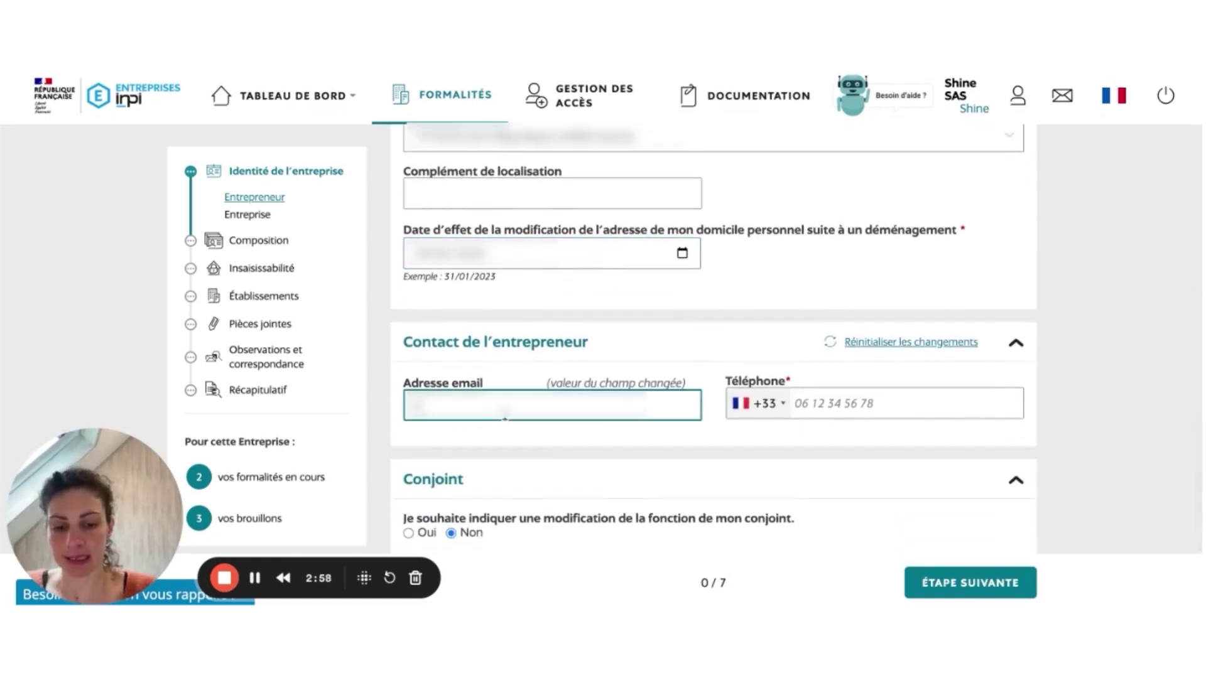
click(840, 403)
text(0612)
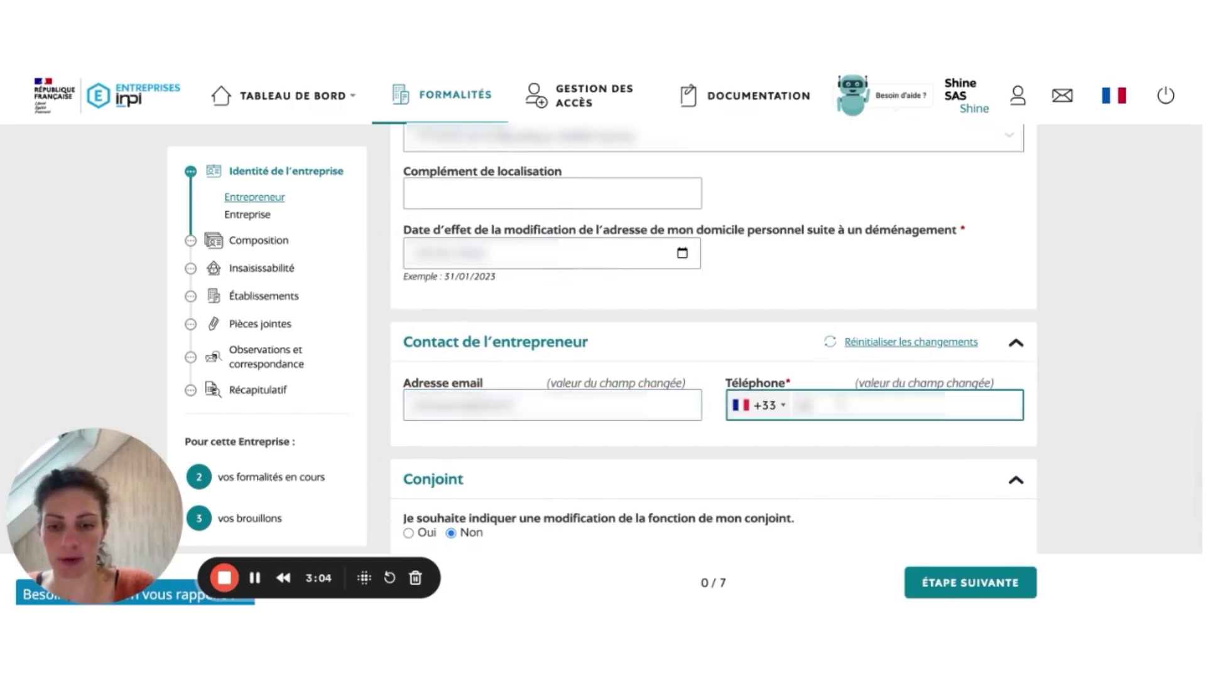
text(3456)
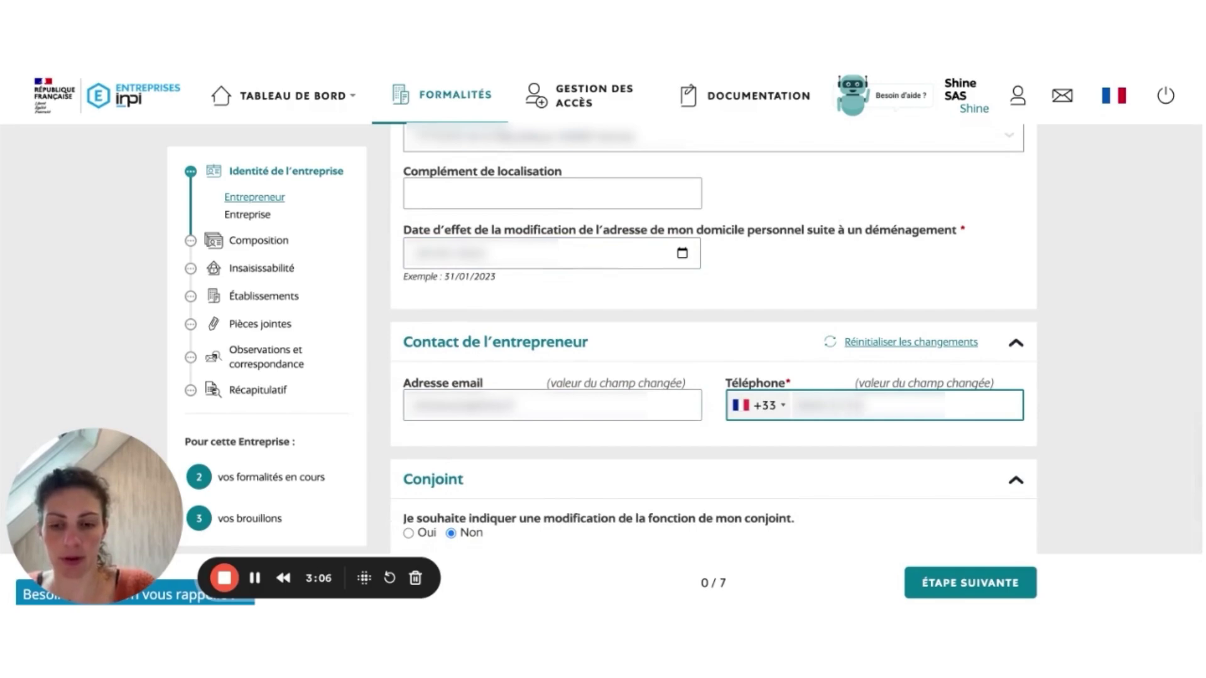
Step: Continue to step 1/7, the company identity section
scroll(879, 383, down, 1)
scroll(879, 383, down, 2)
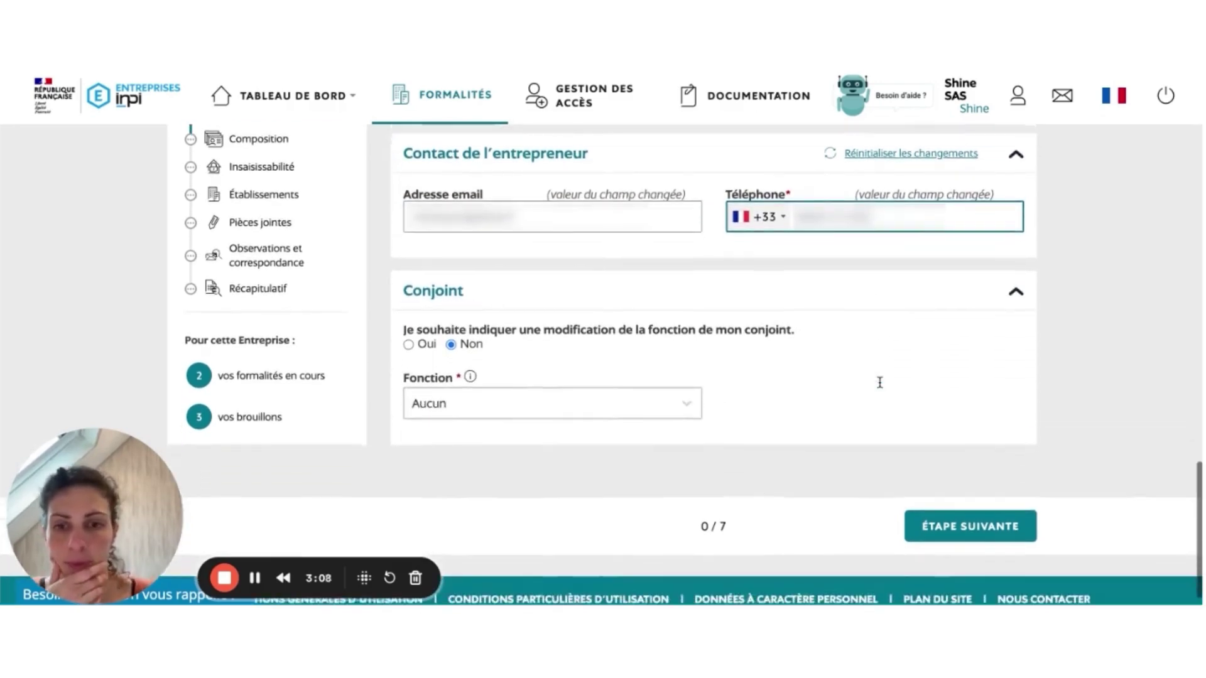
click(947, 521)
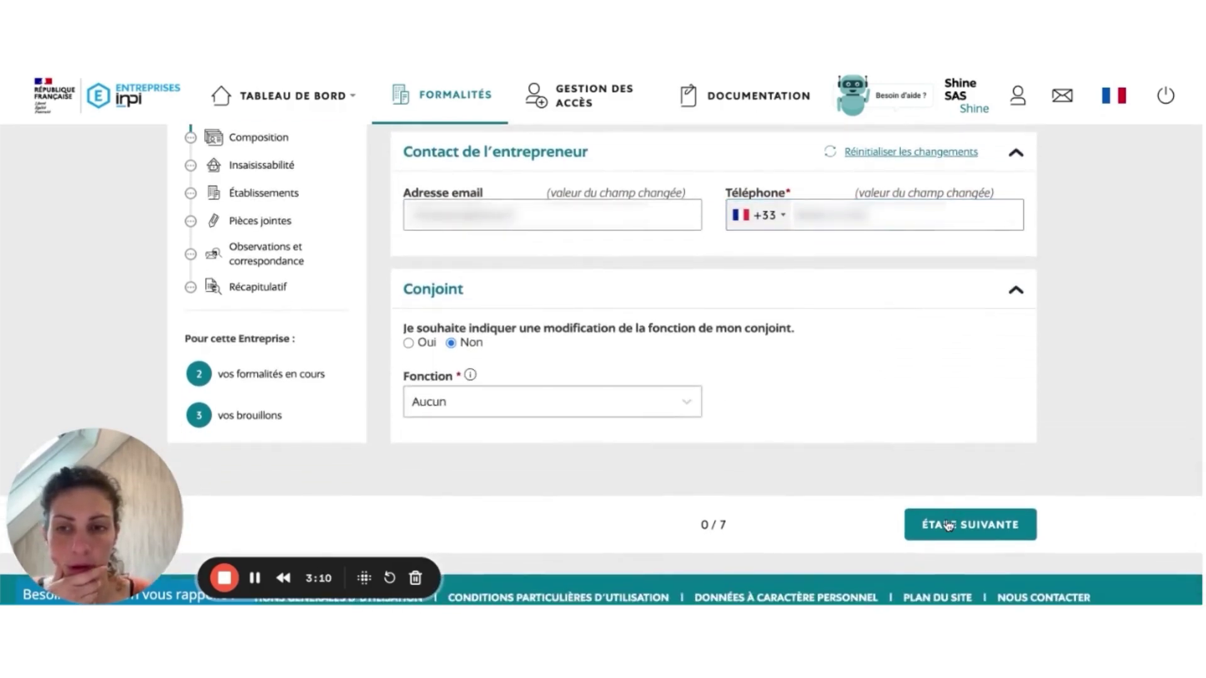
Step: In Adresse de l'entreprise, tick Oui to associate the company address with its establishment
scroll(863, 389, down, 5)
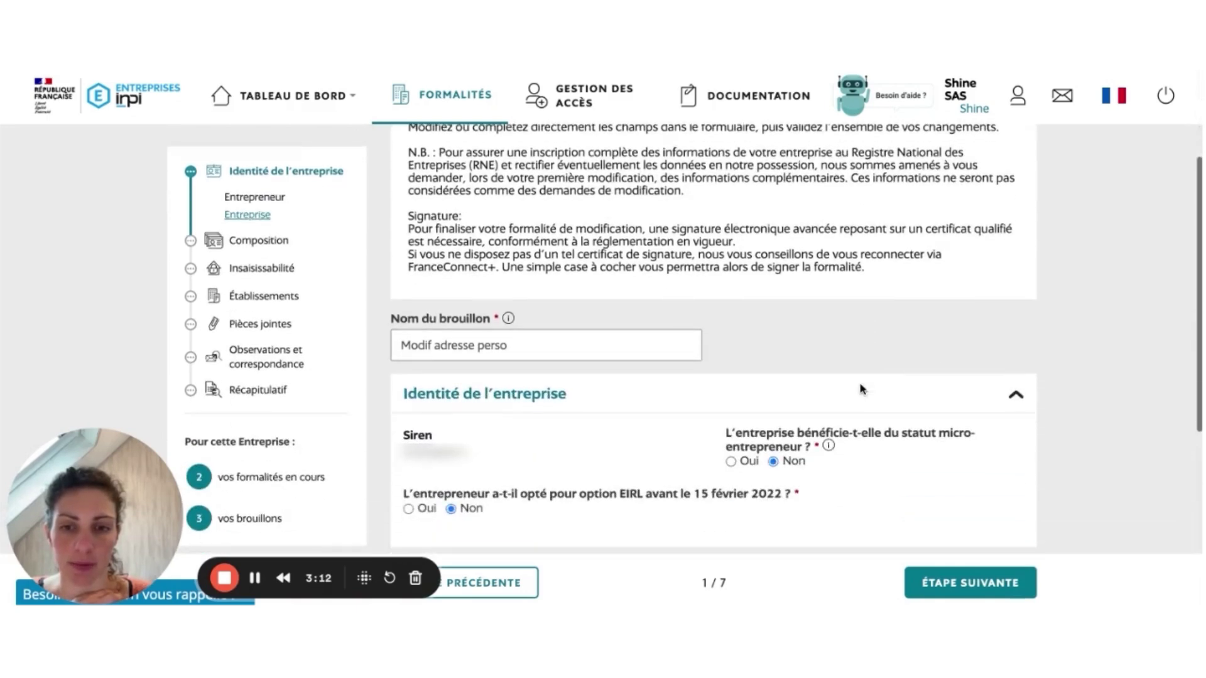
scroll(863, 389, down, 3)
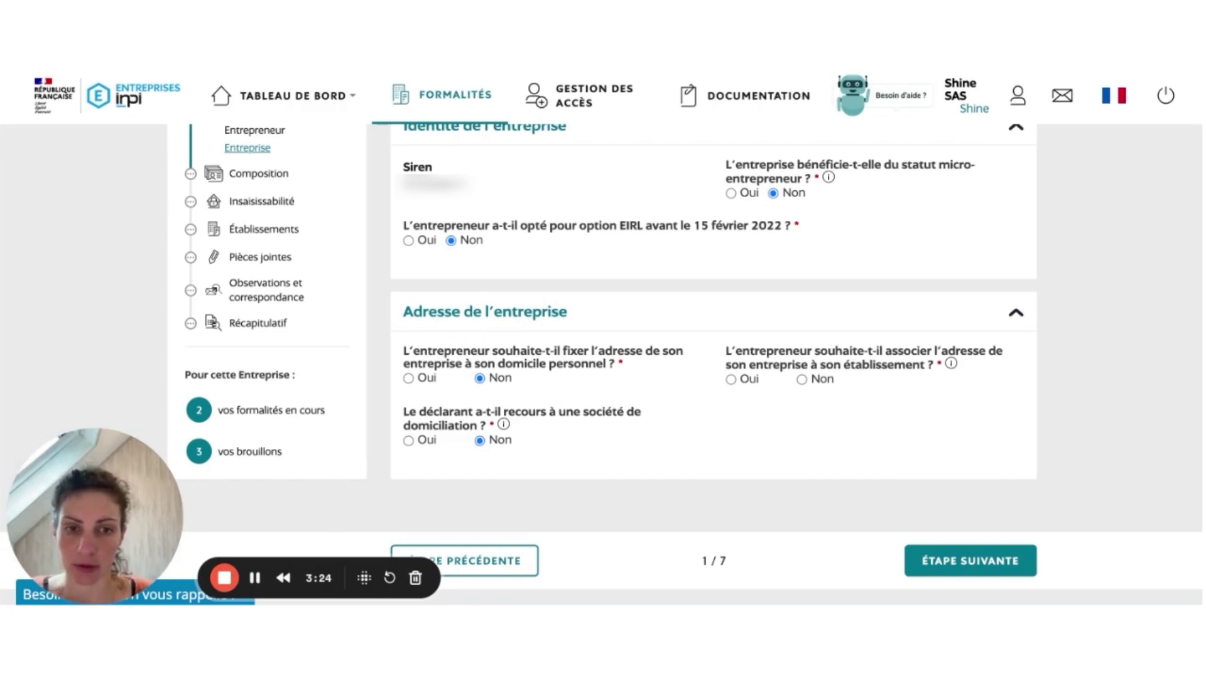
click(731, 380)
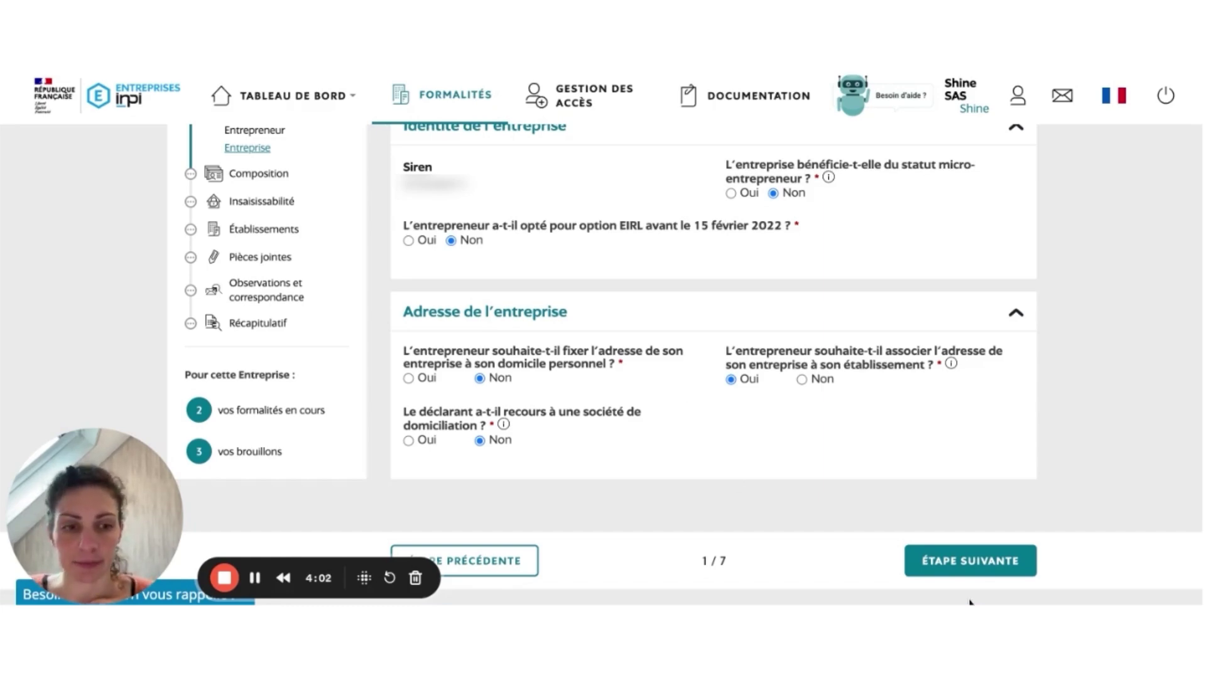
Step: Advance through steps 2–4, including Insaisissabilité and Établissements, and validate the information
click(955, 561)
scroll(902, 414, down, 5)
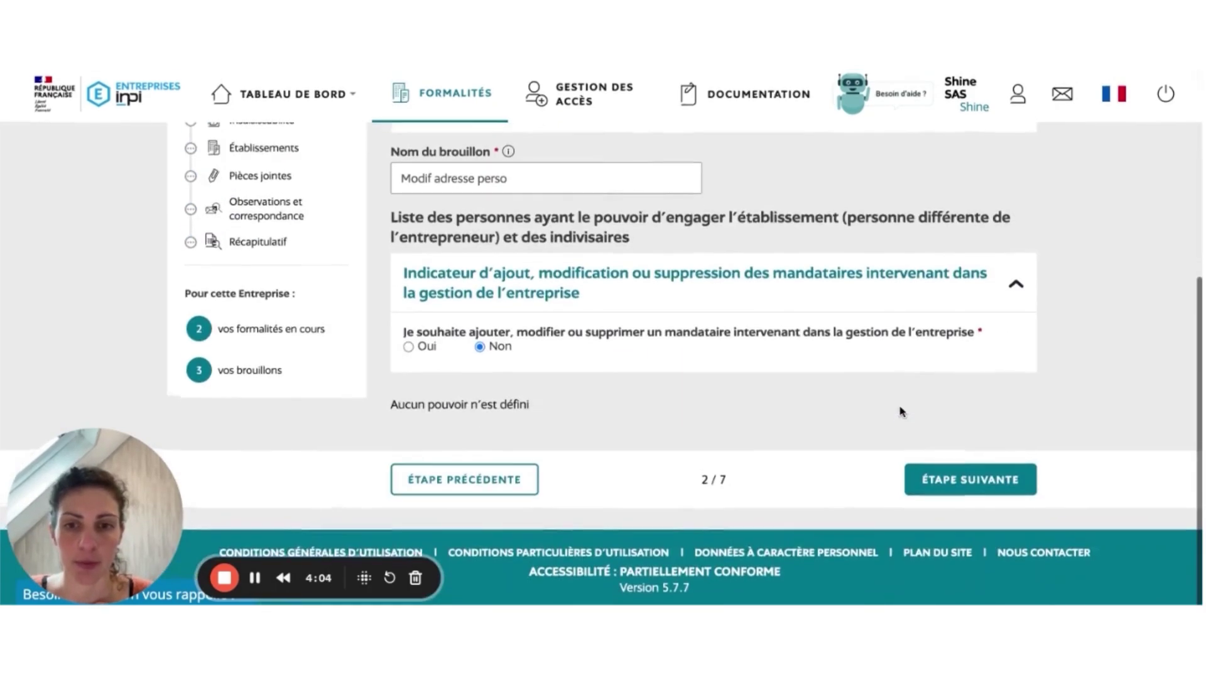
click(931, 477)
scroll(930, 484, down, 5)
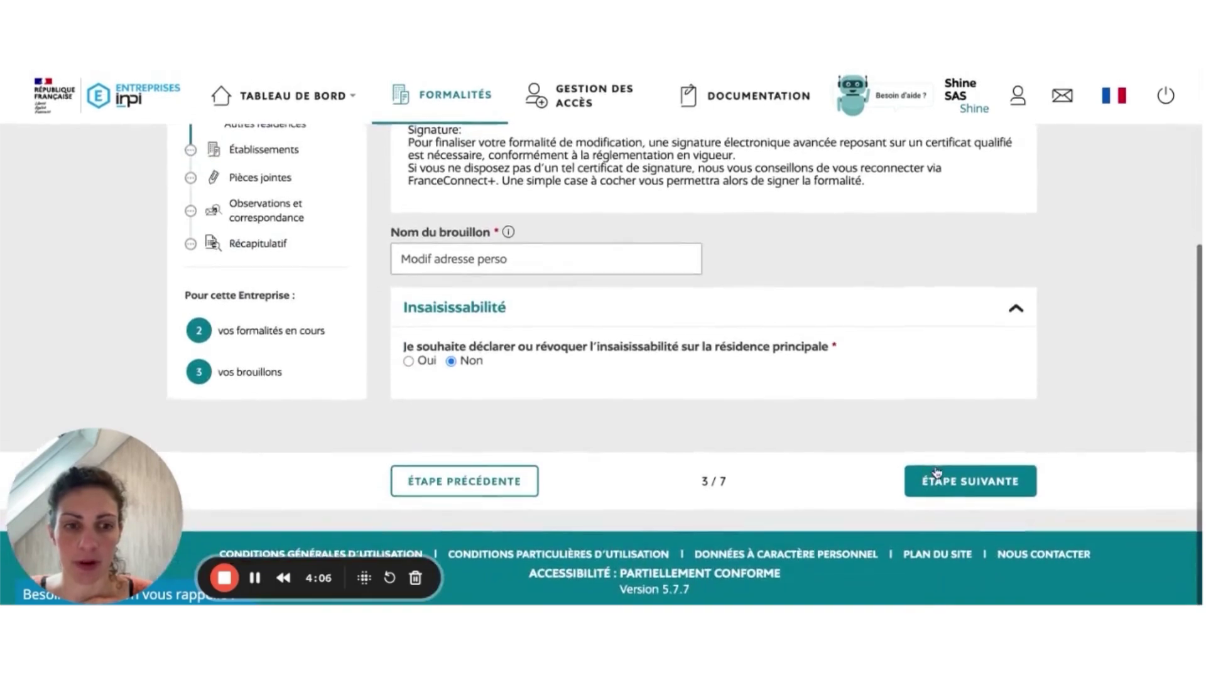
click(930, 479)
scroll(943, 492, down, 4)
click(935, 523)
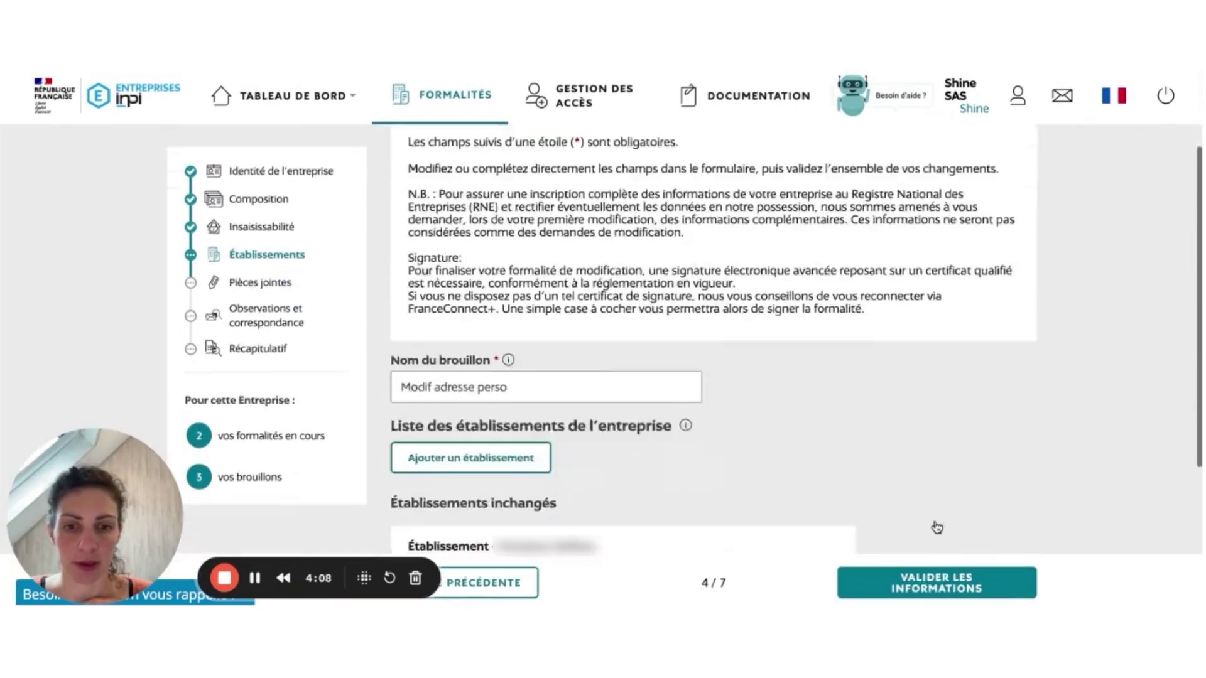
scroll(937, 530, down, 4)
click(935, 581)
Step: Set the attachment type to 'Copie de la carte nationale d'identité'
scroll(862, 405, down, 4)
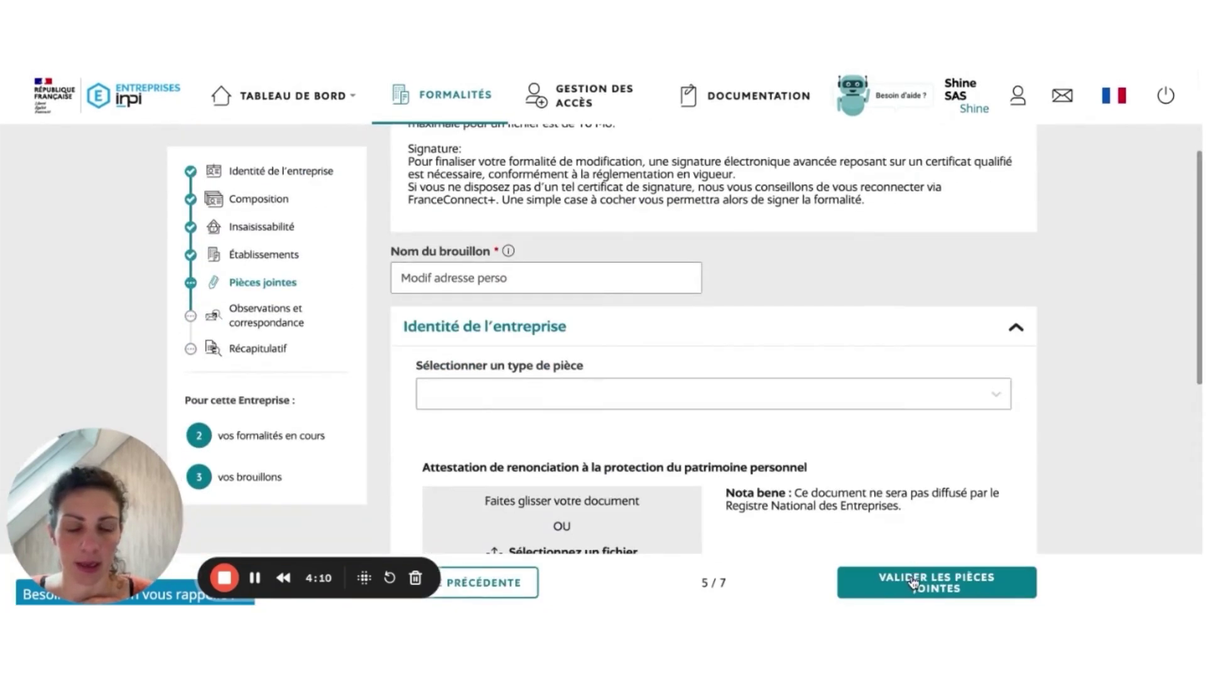
click(802, 258)
click(715, 295)
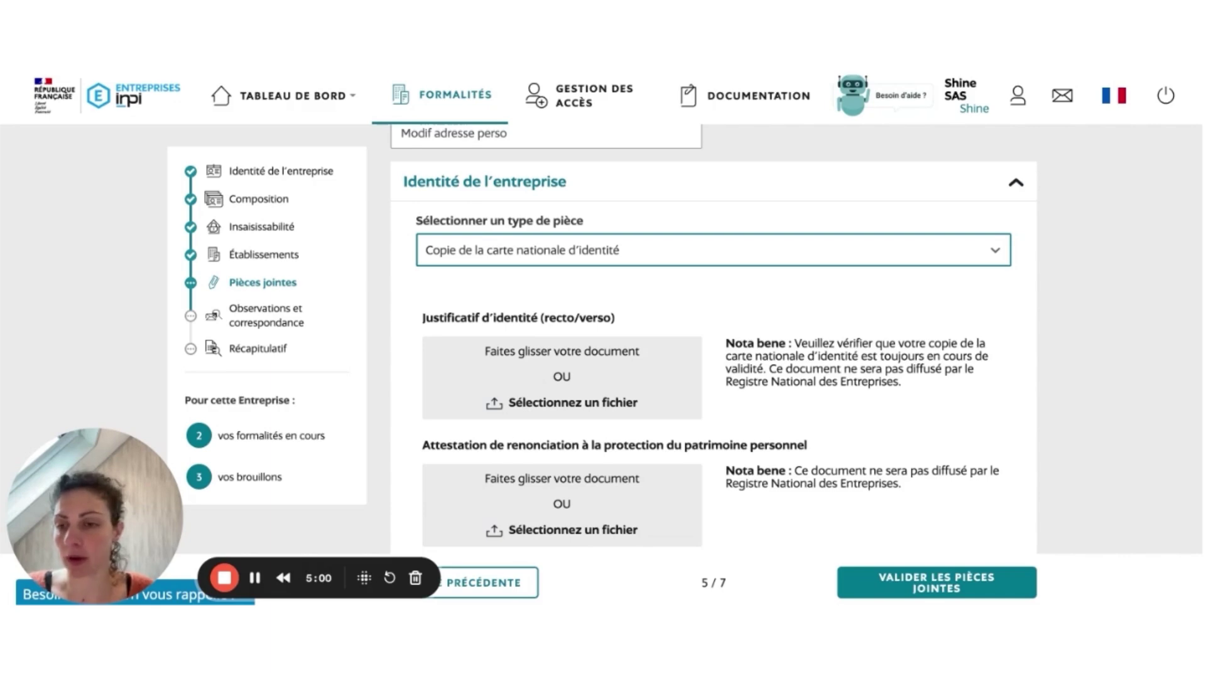
Step: Upload PIM.pdf as the Justificatif d'identité
scroll(484, 344, down, 1)
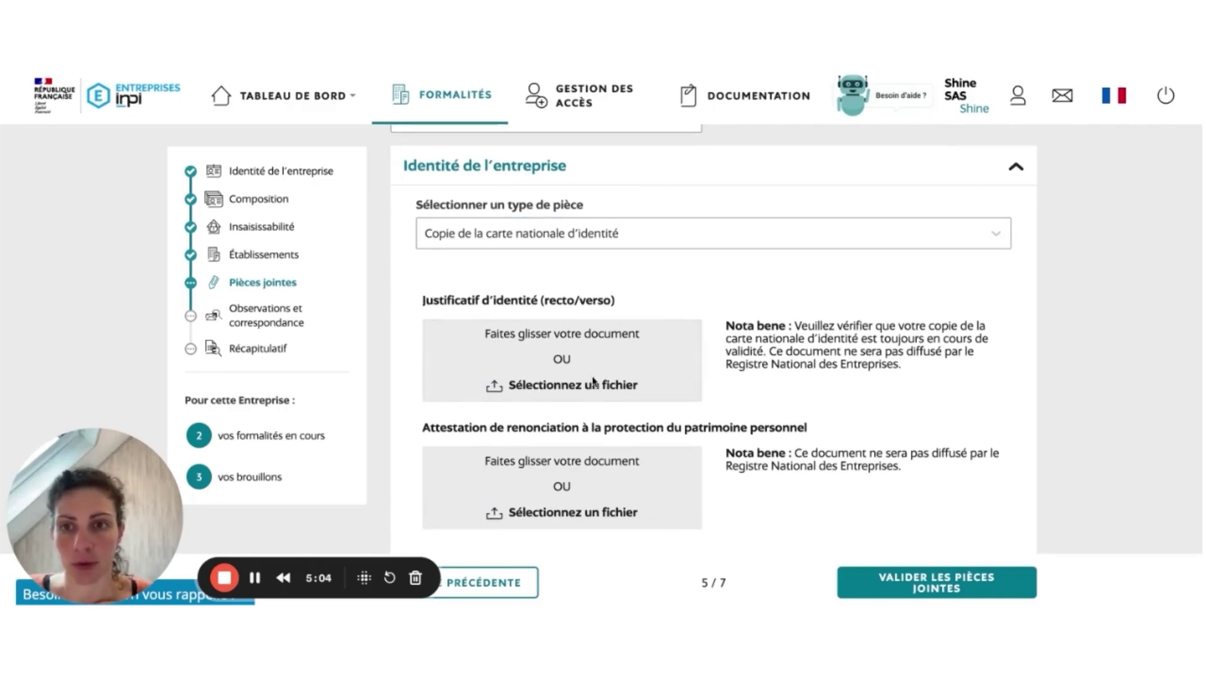
click(827, 391)
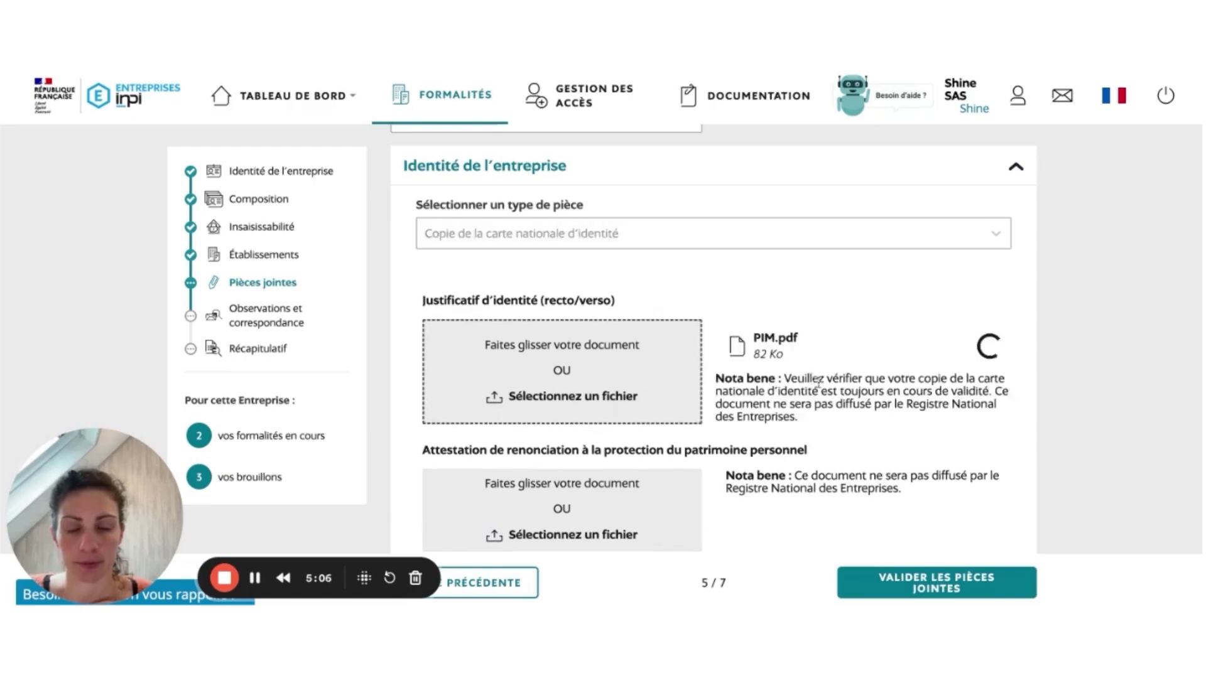
scroll(814, 379, down, 2)
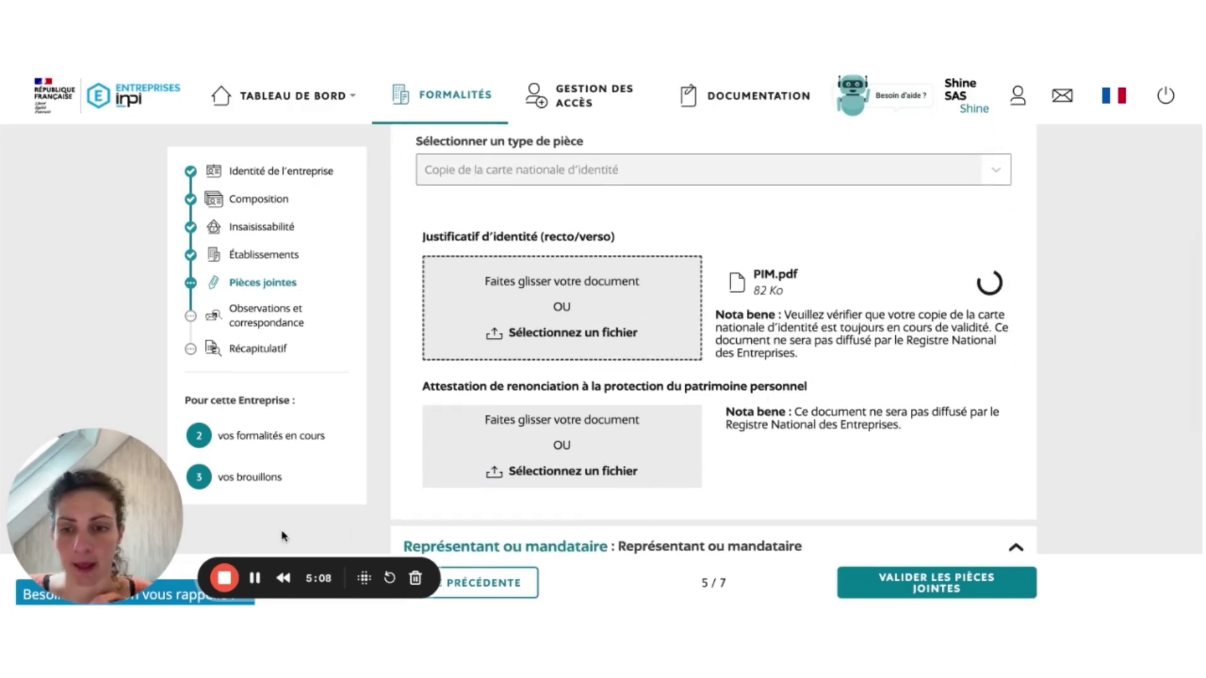
scroll(814, 380, down, 6)
scroll(902, 336, up, 1)
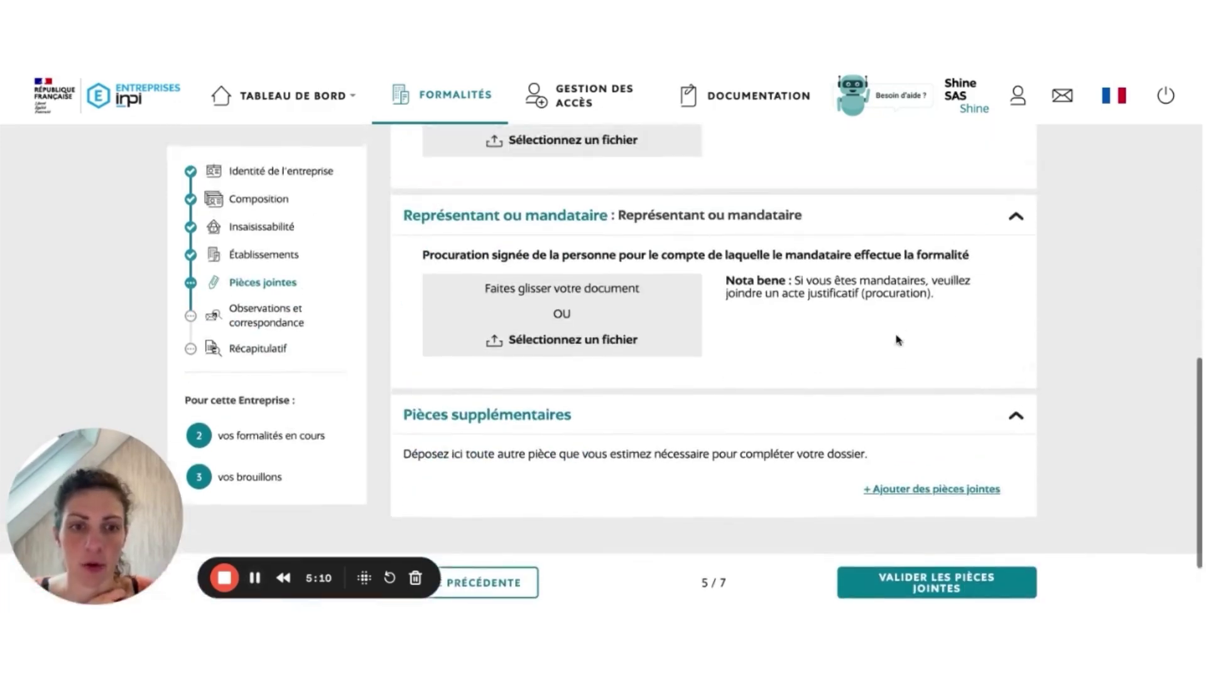
Step: Add an extra attachment typed as the justification of the company address at home
click(945, 493)
scroll(814, 483, down, 3)
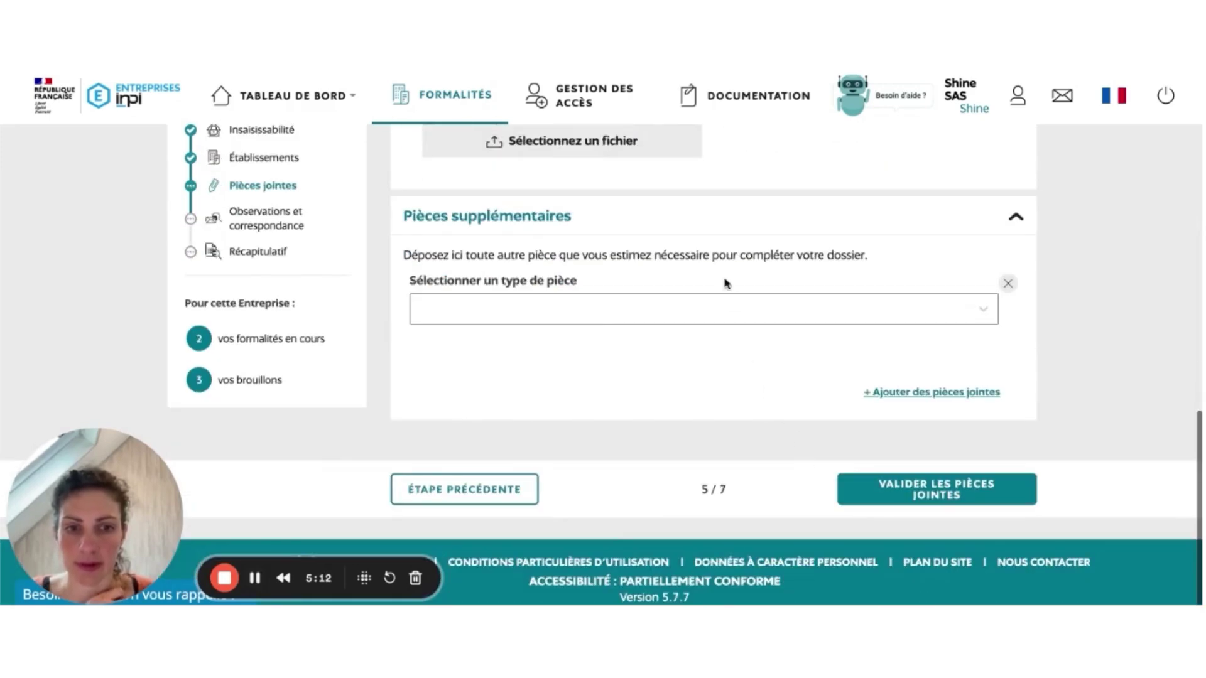
click(723, 309)
text(justif)
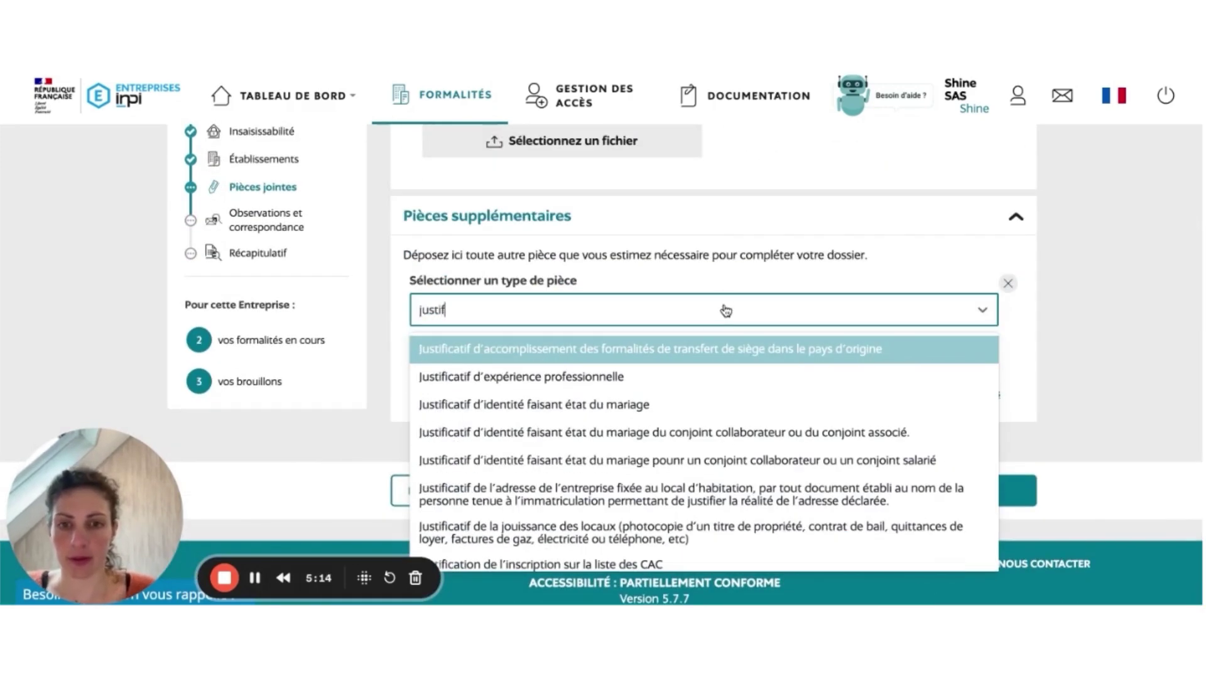
scroll(713, 418, down, 1)
scroll(712, 419, down, 1)
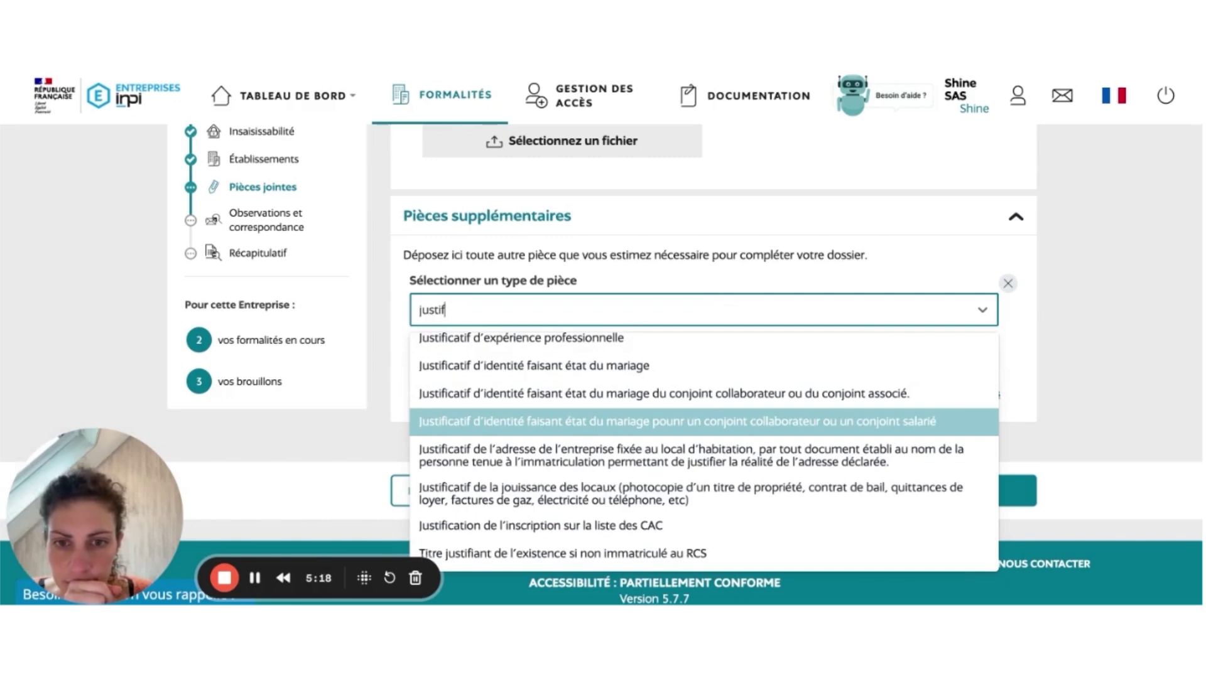
scroll(713, 418, up, 1)
scroll(716, 414, down, 1)
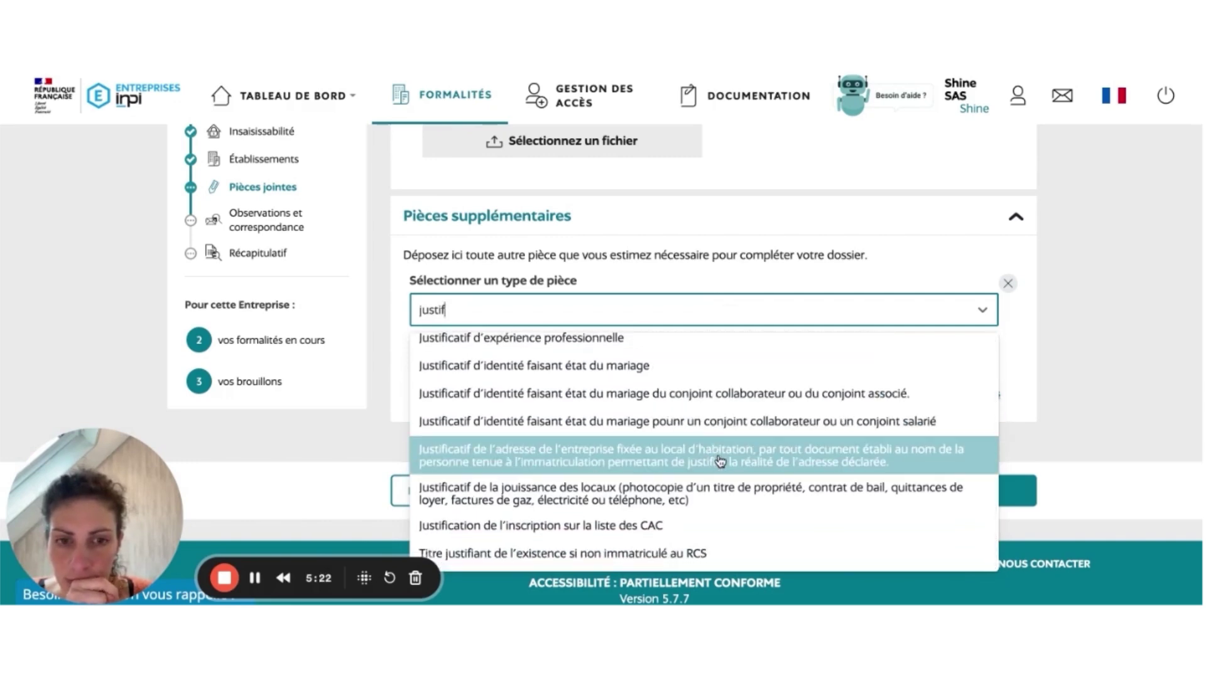
click(722, 463)
Step: Validate the attachments to reach step 6/7, Observations et correspondance
scroll(653, 396, down, 1)
scroll(718, 358, down, 1)
click(913, 506)
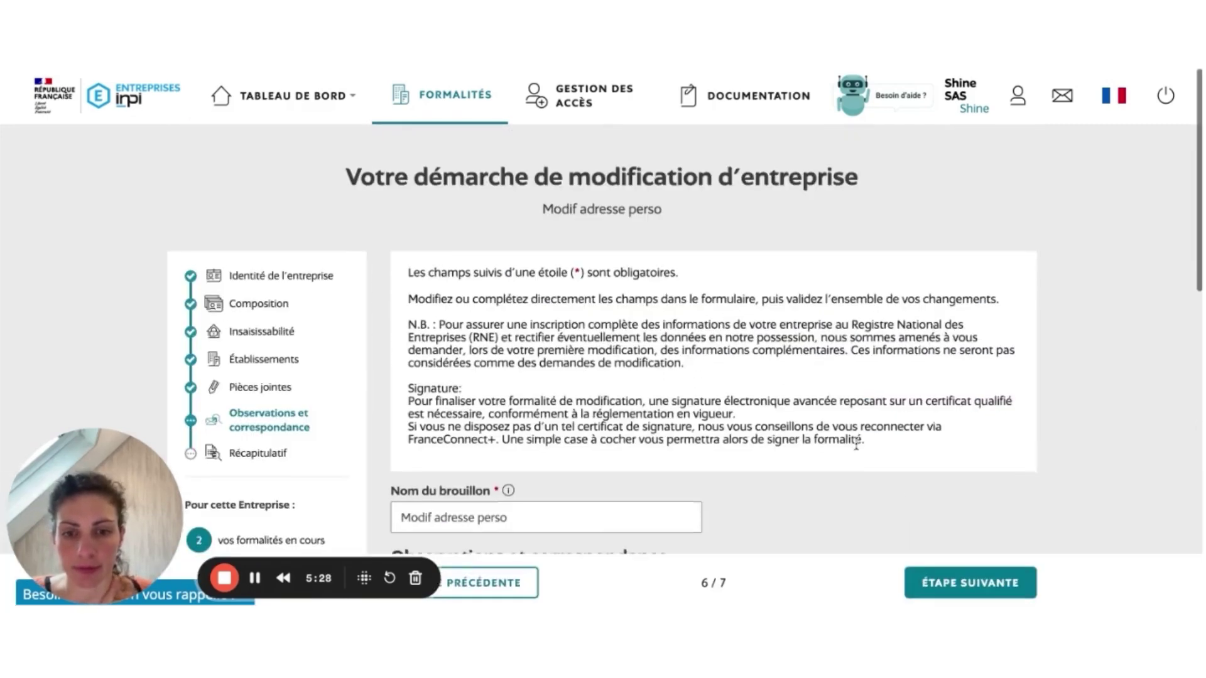
Step: Move past Observations et correspondance to the Récapitulatif step
scroll(913, 506, down, 5)
scroll(856, 443, down, 1)
scroll(856, 445, down, 6)
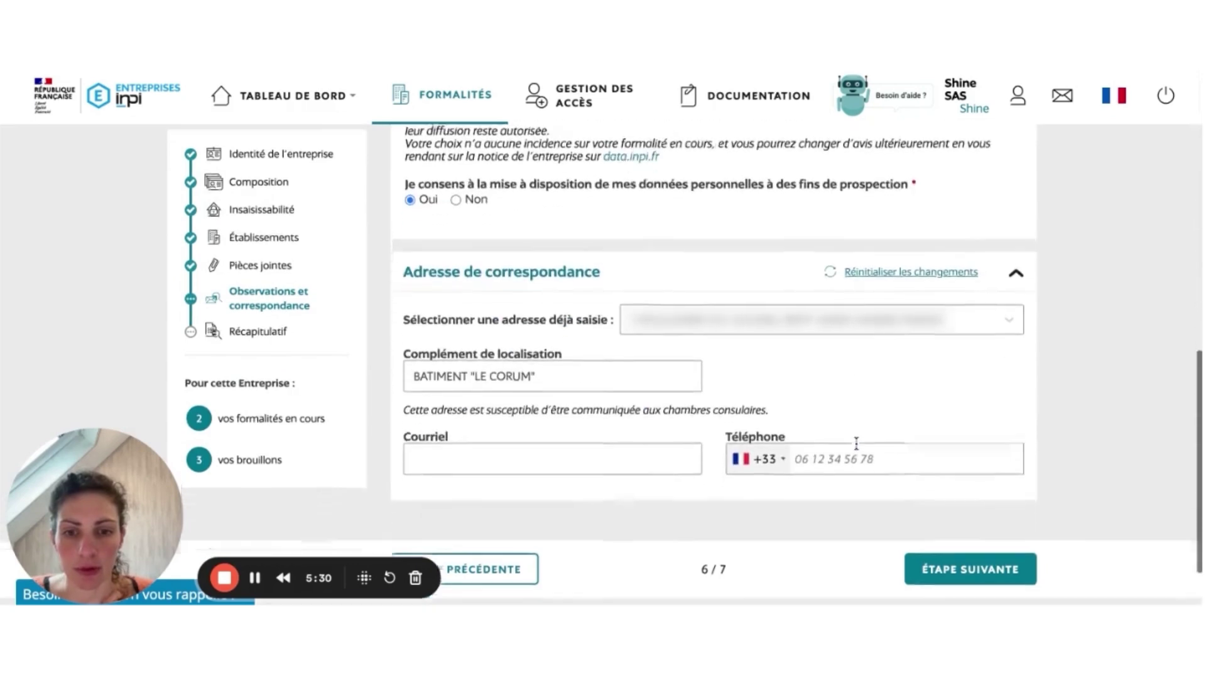
click(939, 513)
Step: Review the Récapitulatif summary and validate the dossier
scroll(883, 420, down, 1)
scroll(882, 420, down, 5)
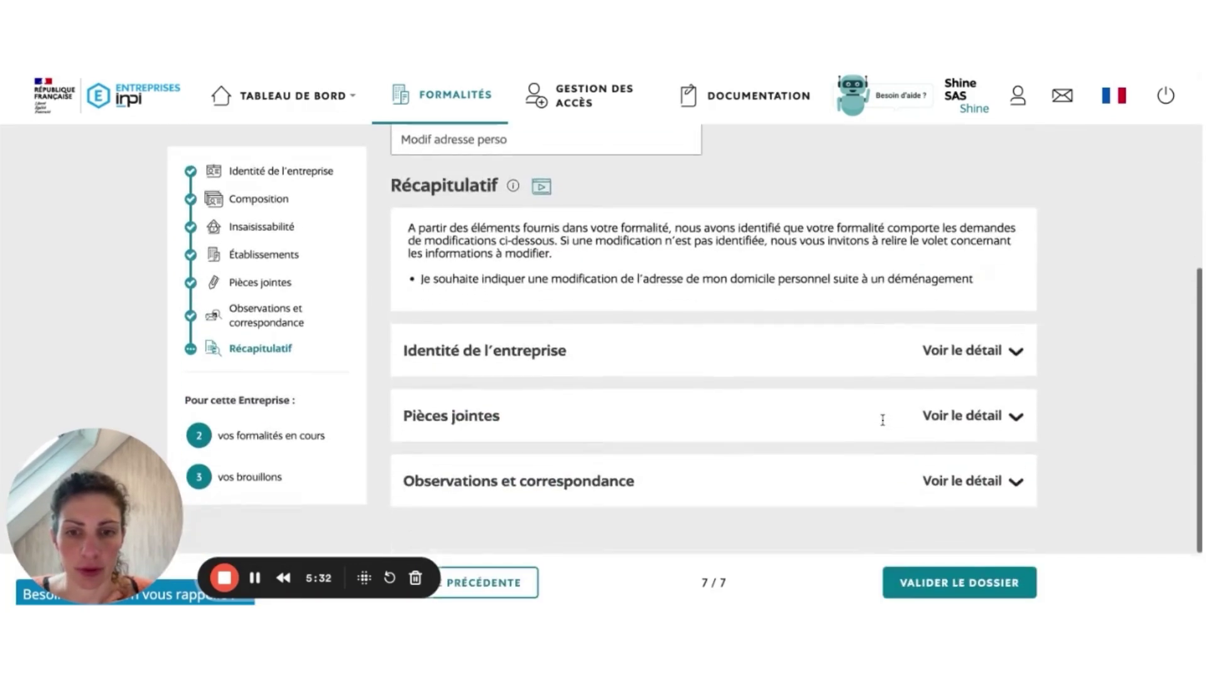
drag(421, 231, 767, 233)
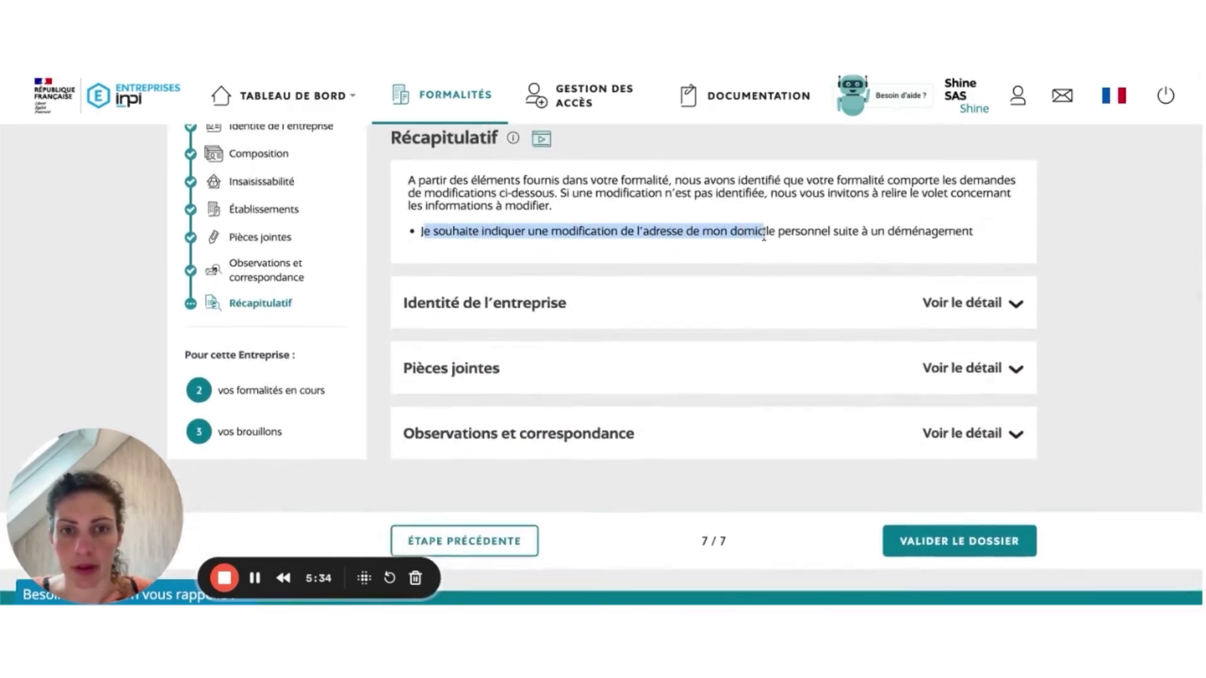
click(934, 541)
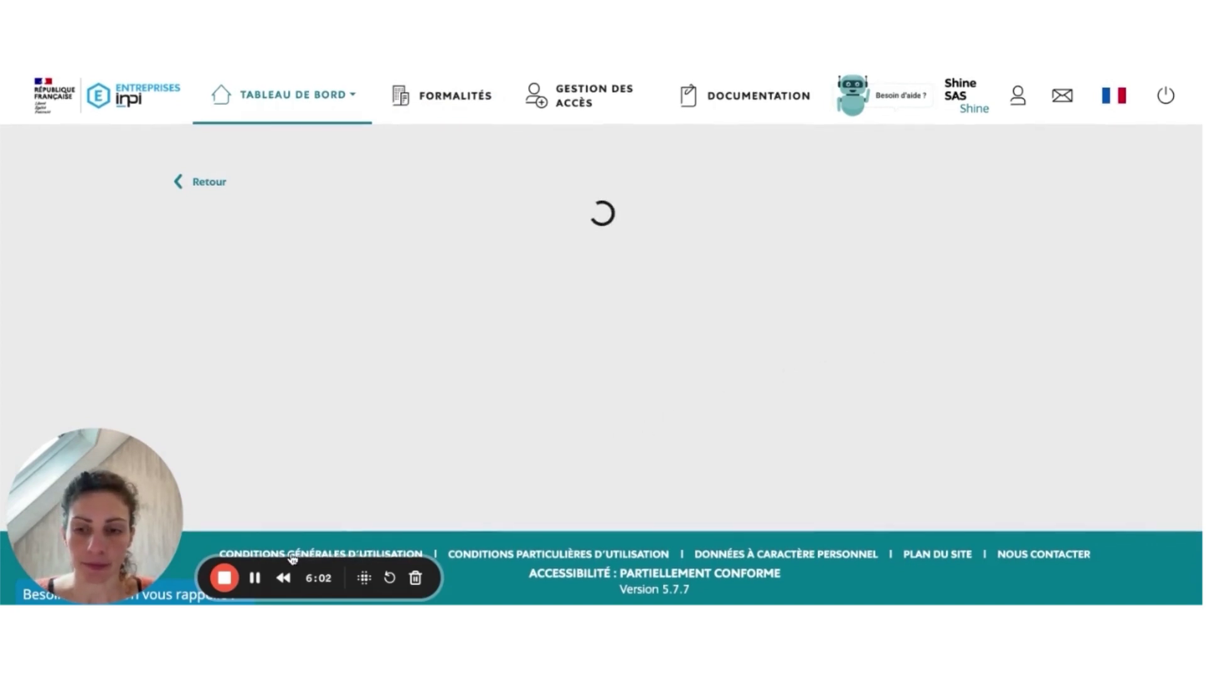
Step: Start signing the modification formality to reach the Signature step with the 383 Ko synthesis PDF
scroll(647, 345, down, 5)
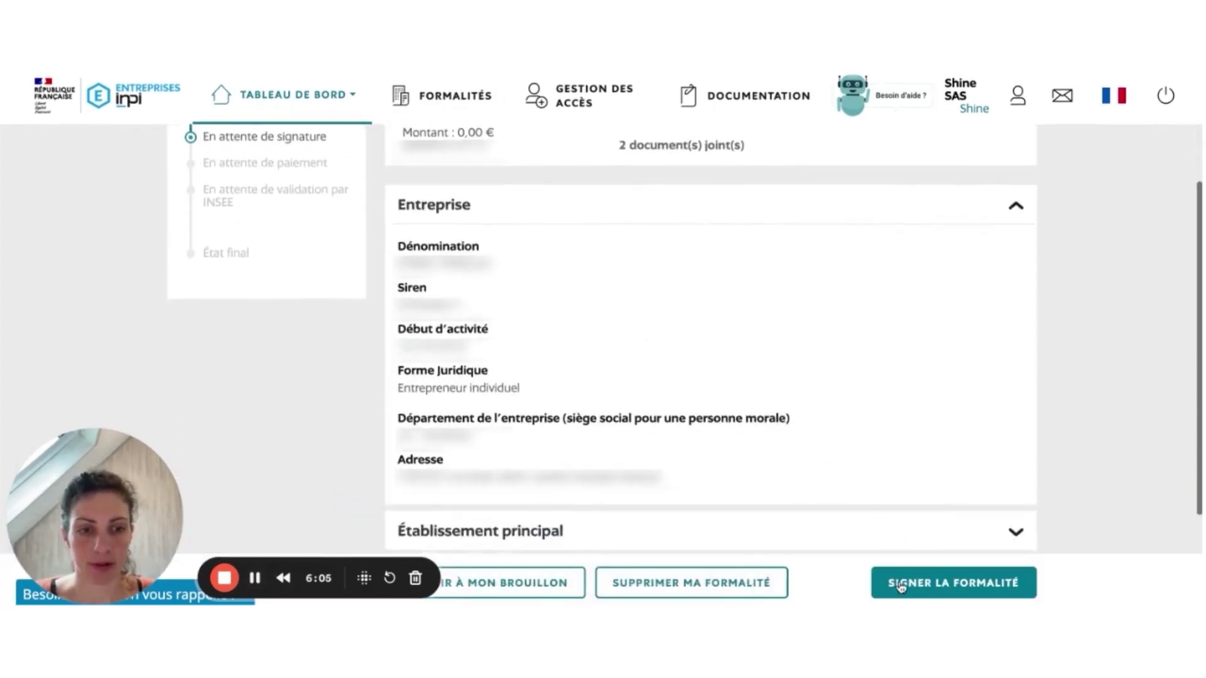
click(901, 581)
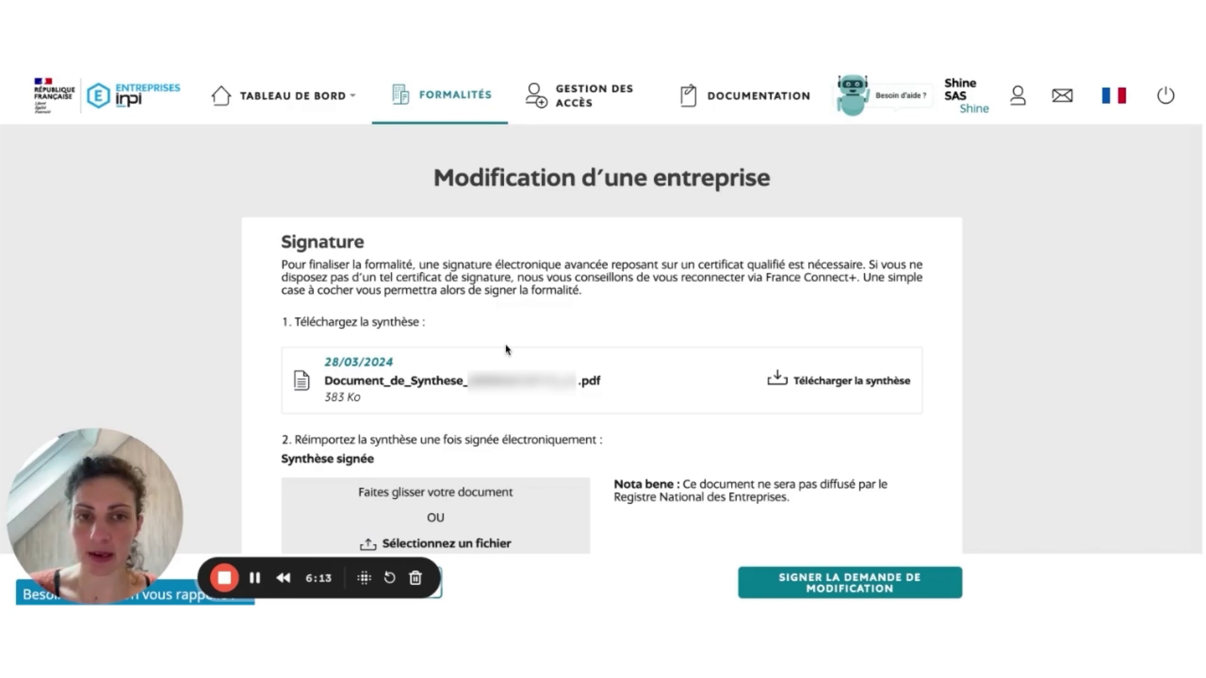
scroll(602, 377, down, 1)
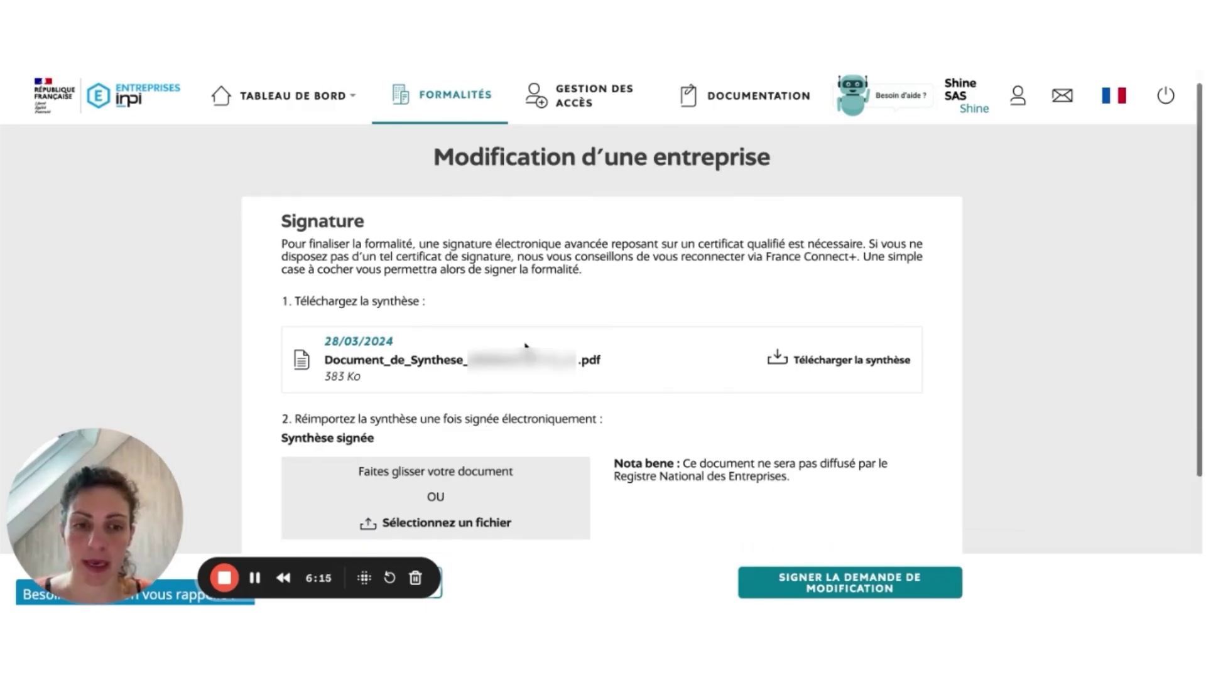